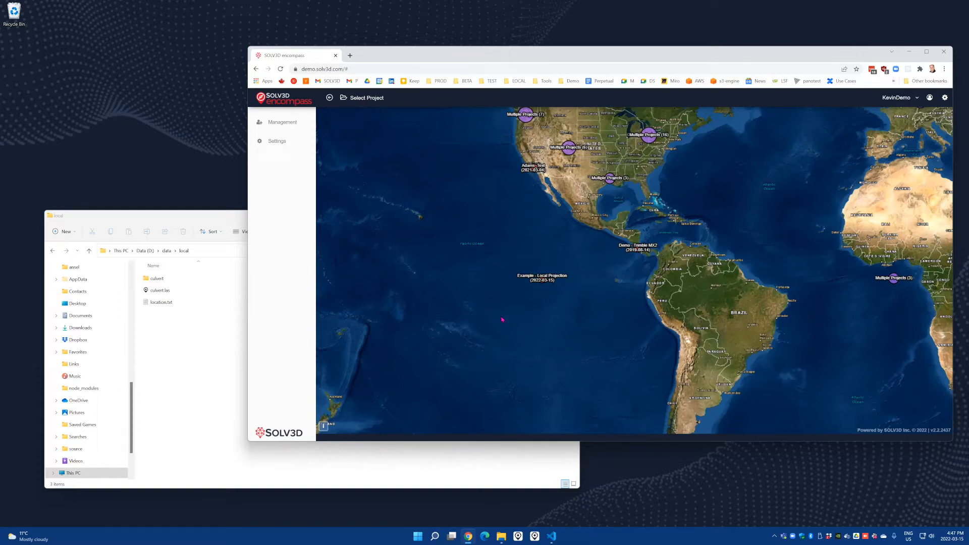
Open culvert.las from the local data folder and show its point cloud in the main 3D view
click(221, 350)
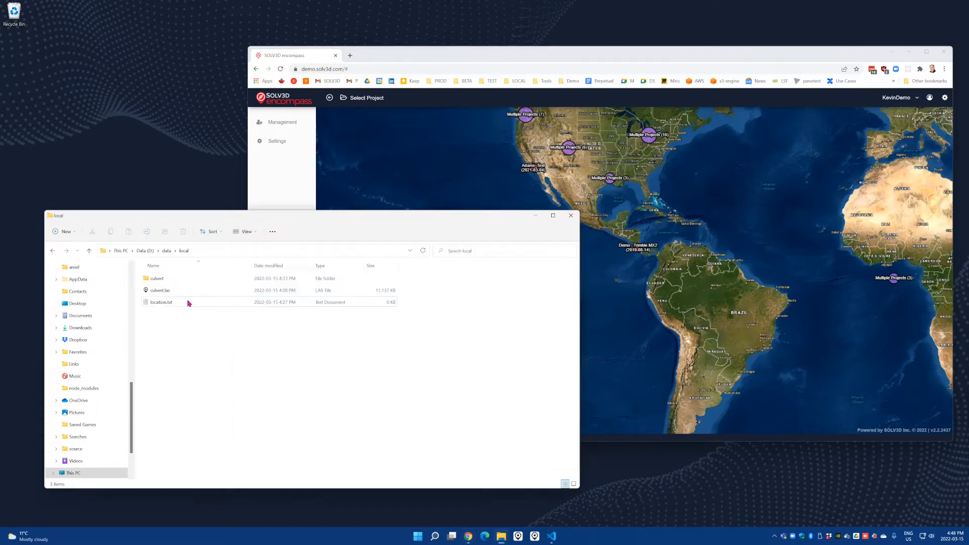
double_click(167, 292)
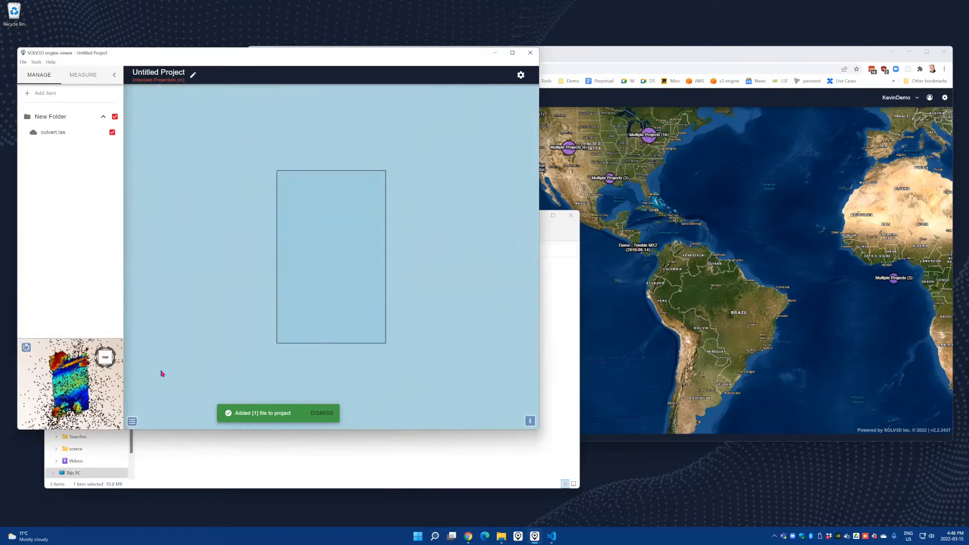
click(72, 343)
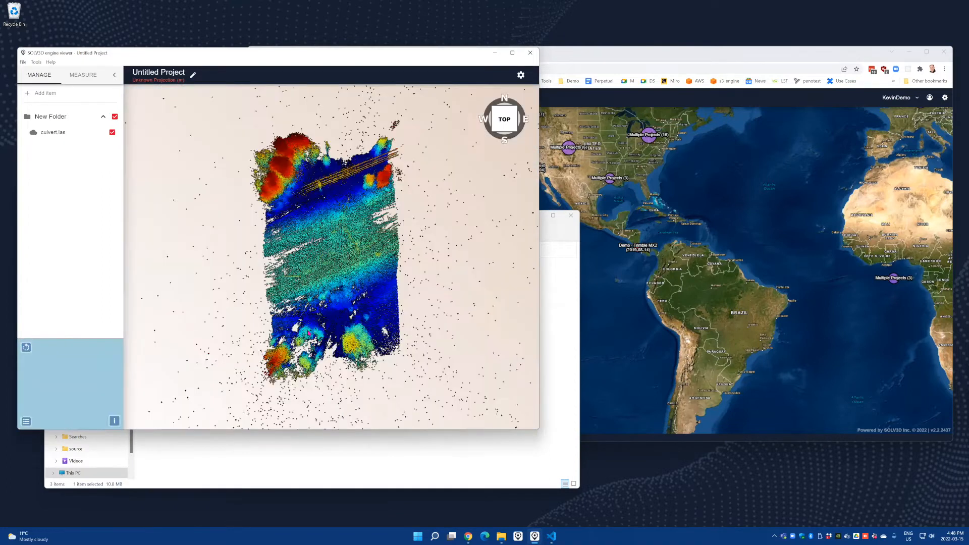
drag(316, 332, 359, 238)
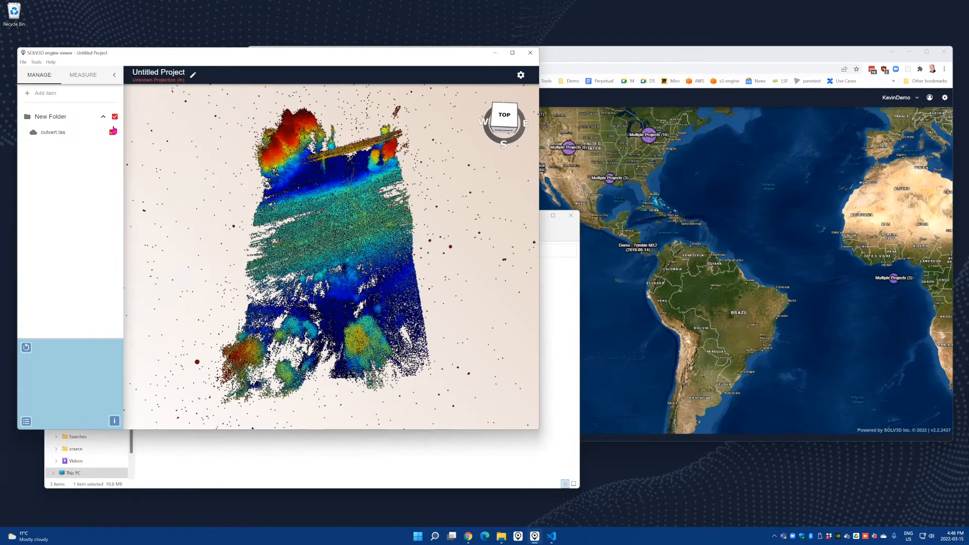
Measure the position of a single point in the lower middle of the culvert point cloud
click(80, 78)
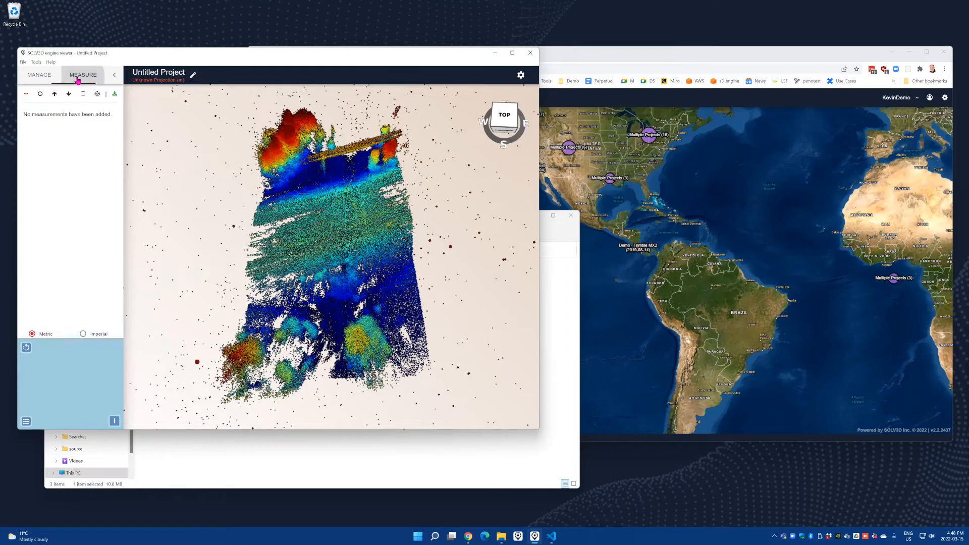
click(40, 94)
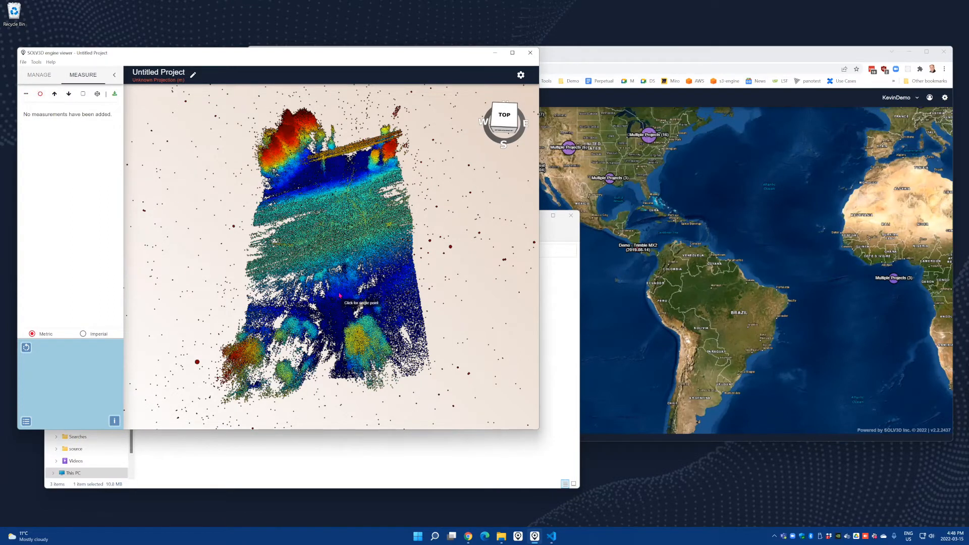
click(340, 295)
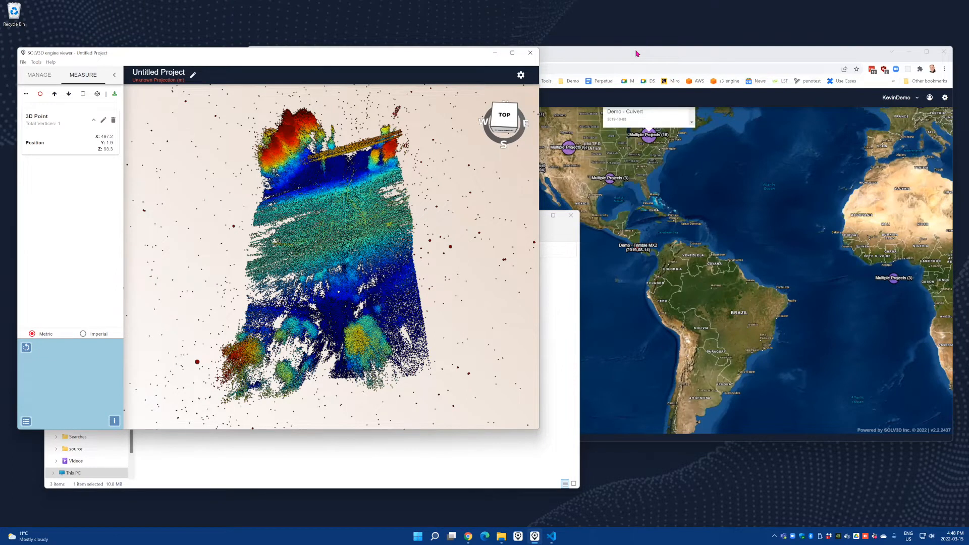
Switch to SOLV3D encompass in the browser and open the page for creating a local projection
click(676, 239)
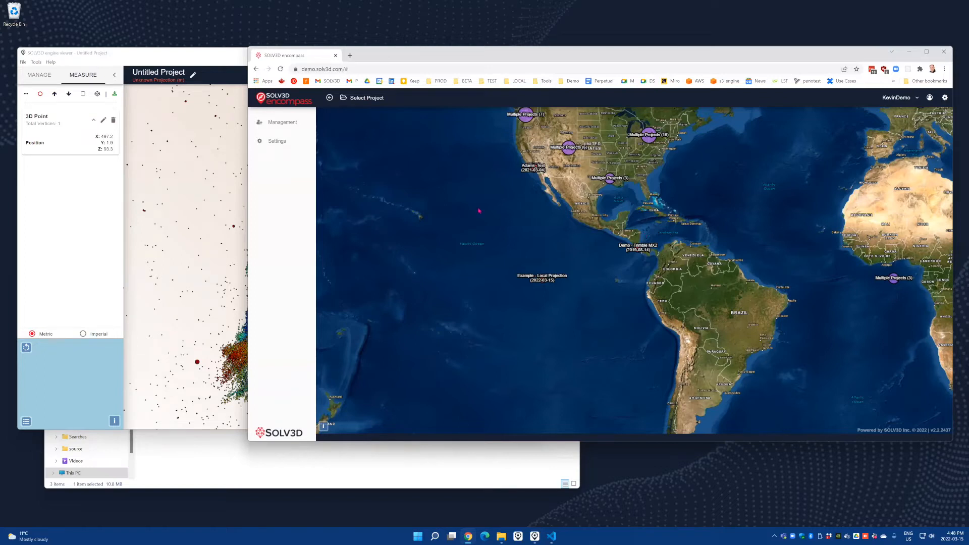
click(291, 125)
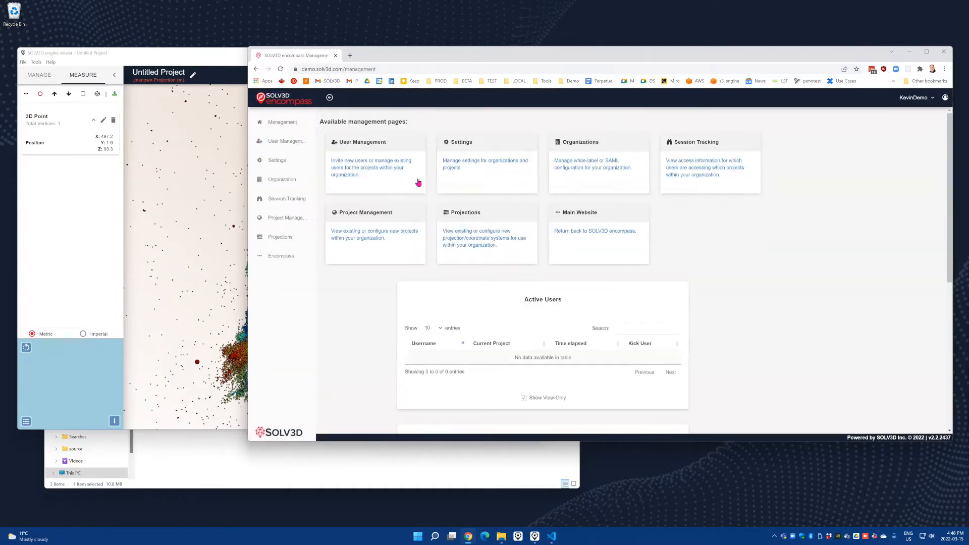
click(468, 240)
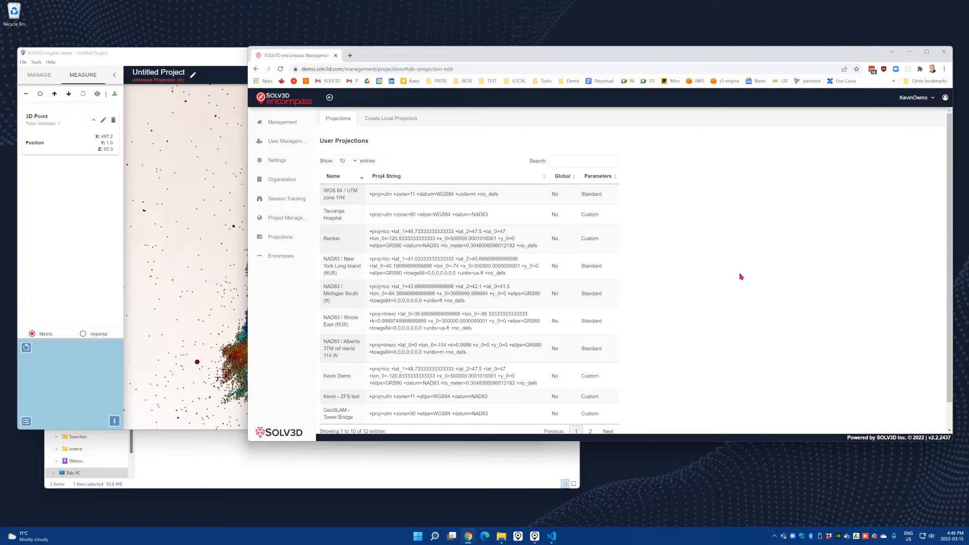
click(388, 122)
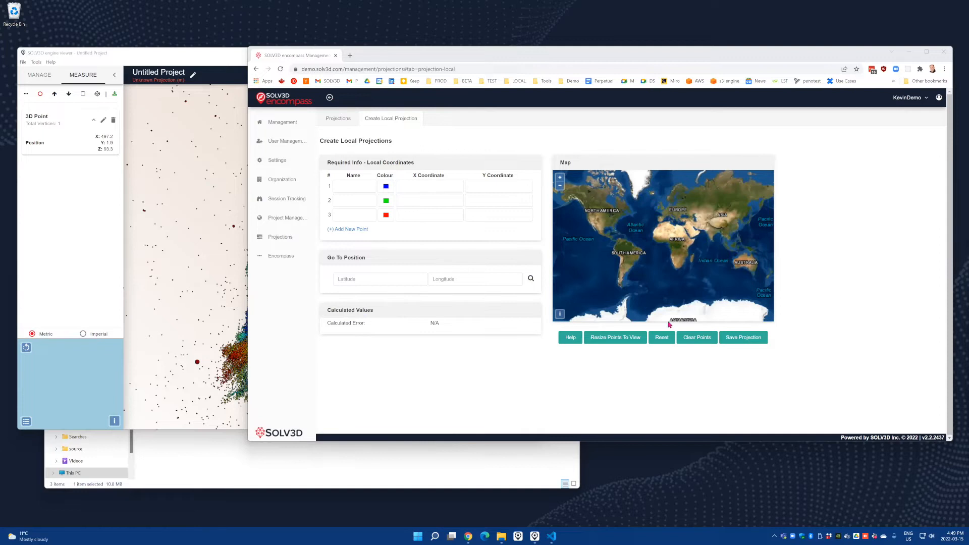
Move the projection map to latitude 44.557394 and longitude -80.978323
click(385, 279)
text(44.557394)
click(456, 279)
text(-80.978323)
click(530, 280)
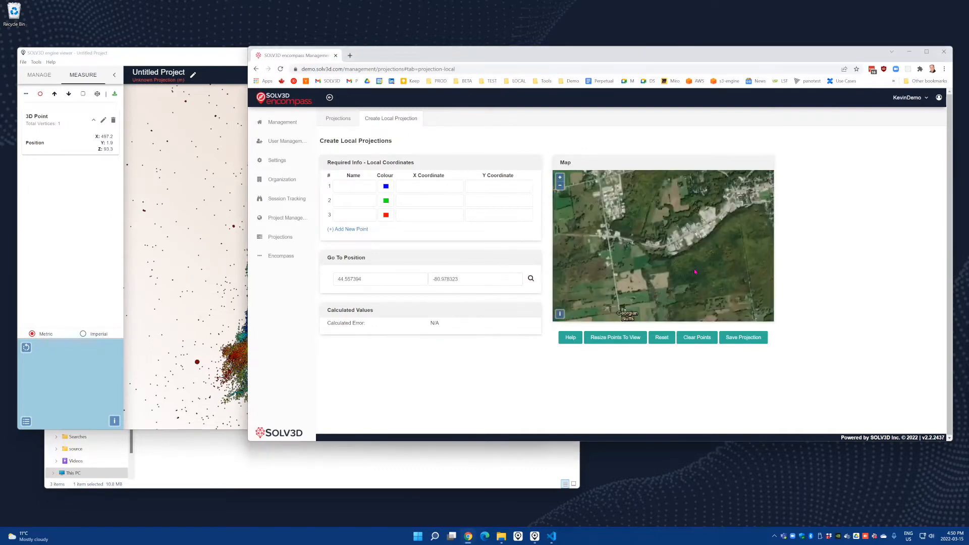
Examine the satellite map around the entered position and recentre it on the curved road at the culvert site
scroll(638, 250, up, 3)
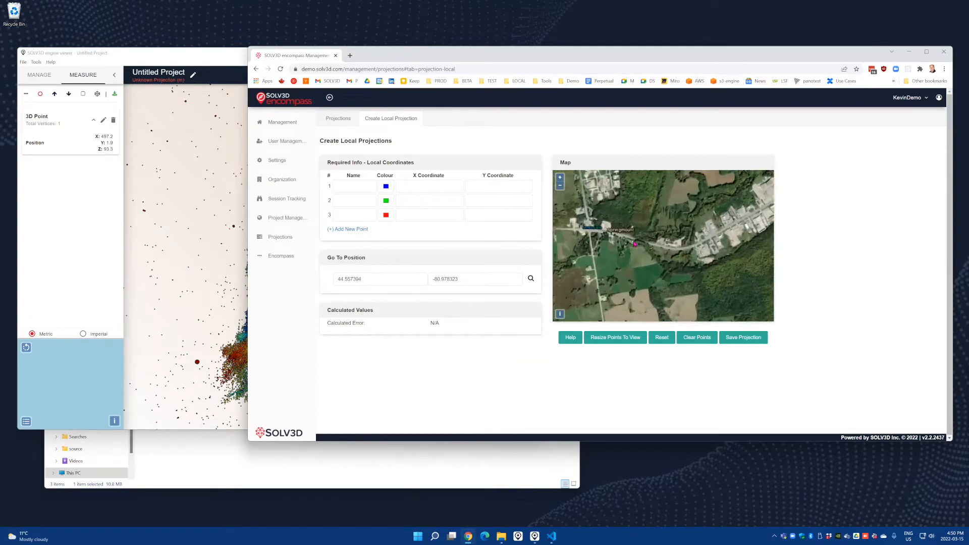
scroll(675, 256, up, 4)
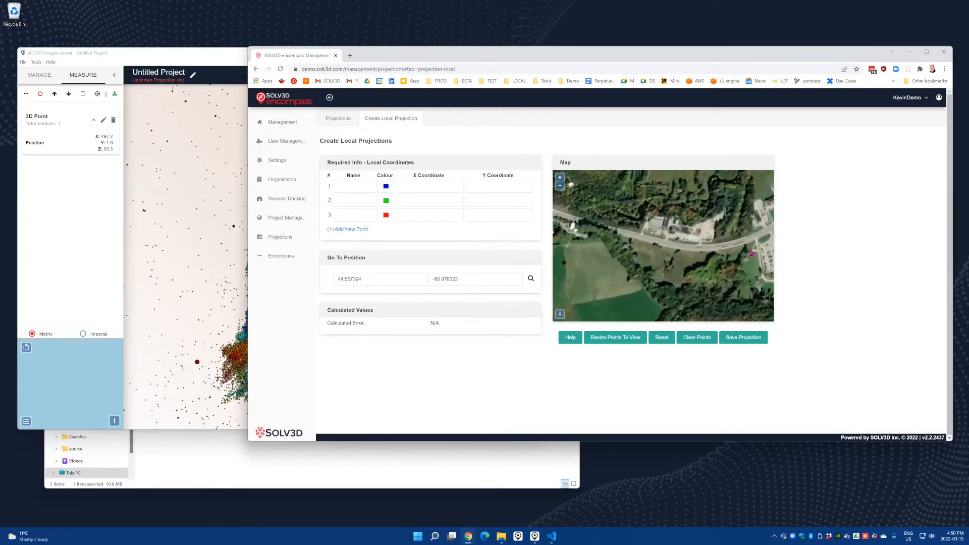
scroll(741, 248, down, 2)
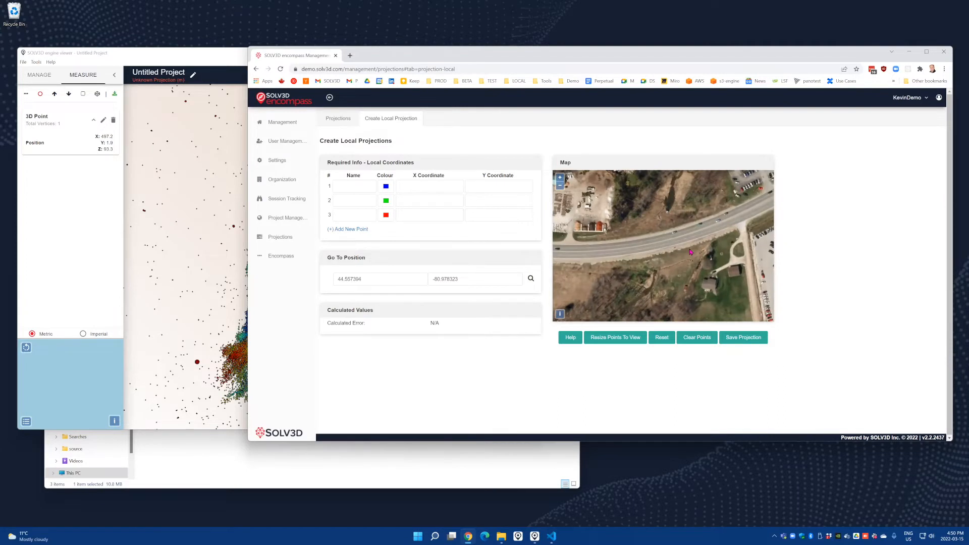
scroll(683, 253, down, 5)
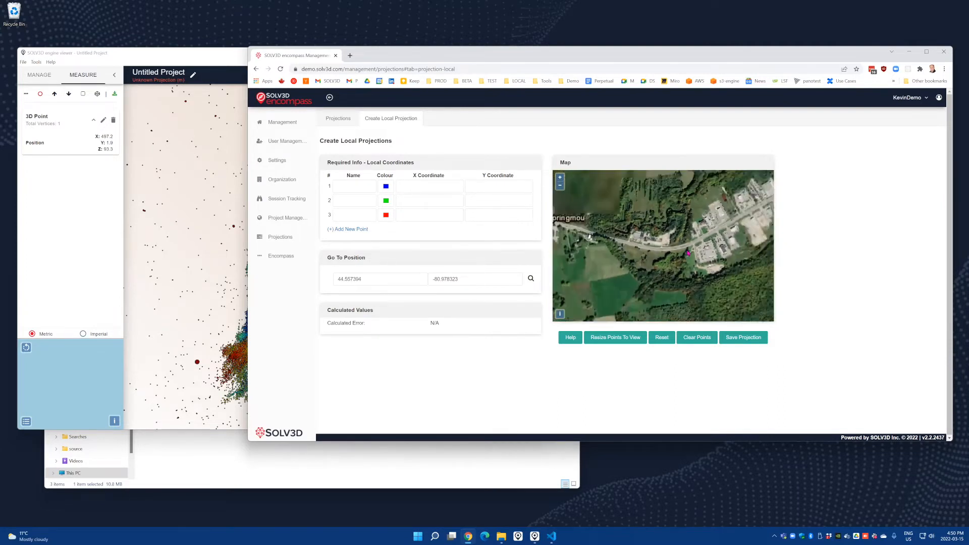
scroll(689, 253, down, 5)
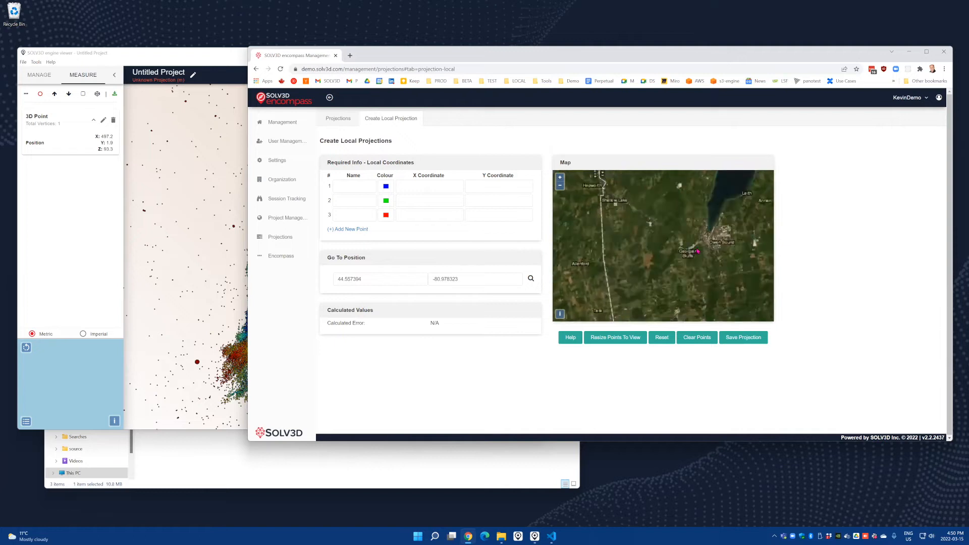
scroll(701, 254, down, 4)
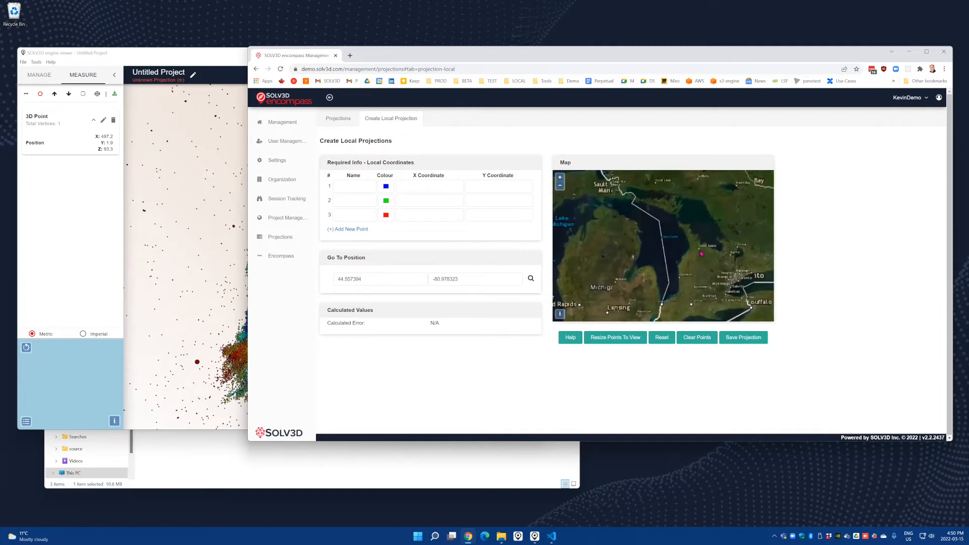
scroll(700, 250, up, 9)
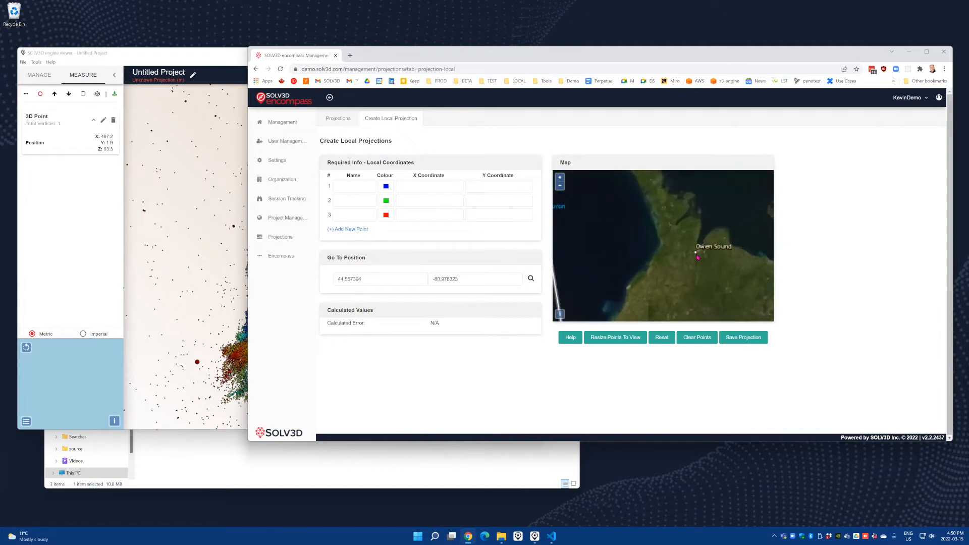
click(530, 278)
scroll(648, 249, up, 4)
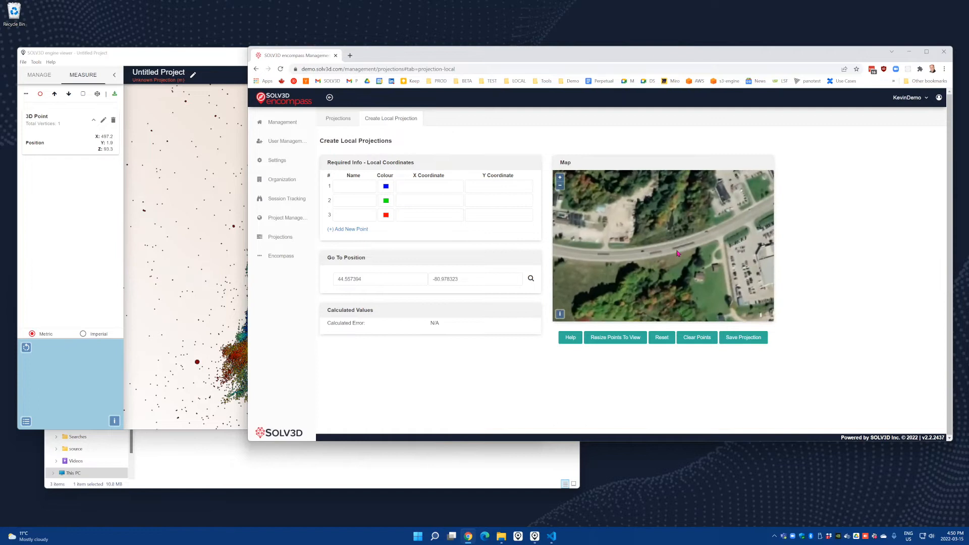
scroll(678, 249, up, 3)
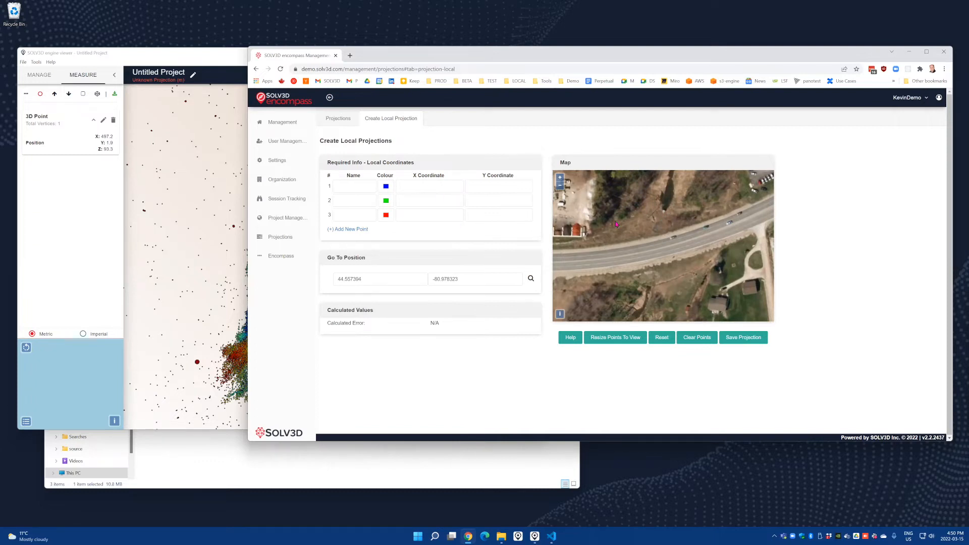
In the engine viewer, show the cloud from the top, slightly lower its point visibility and widen its height range
click(216, 58)
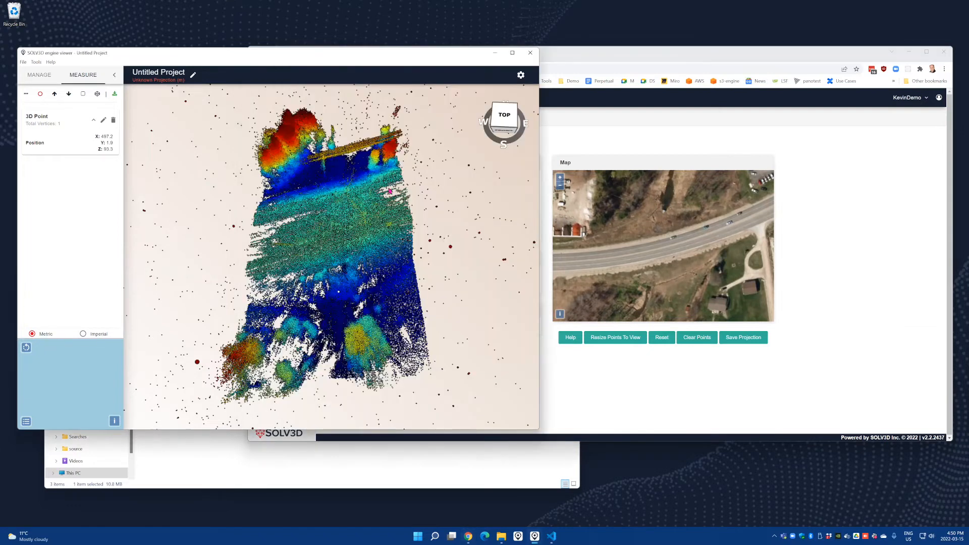
click(504, 119)
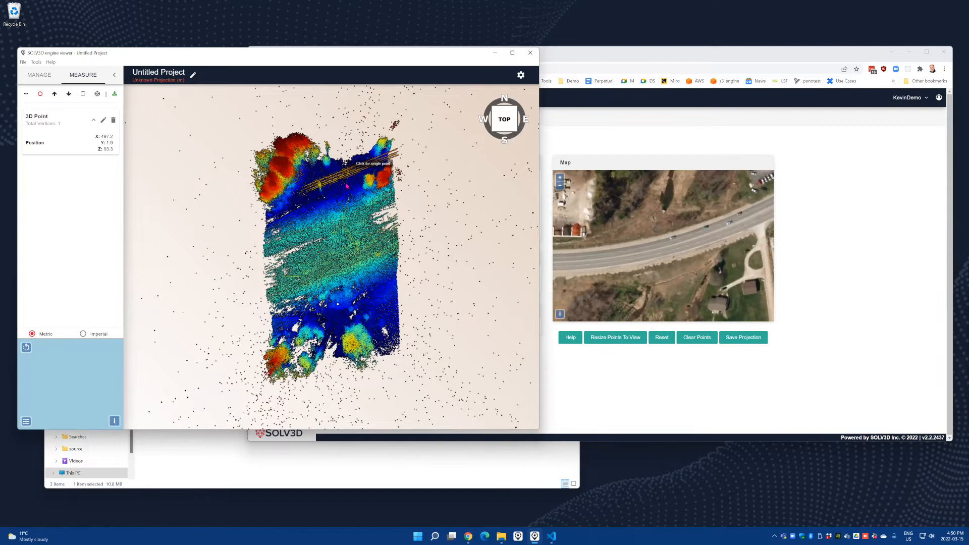
scroll(339, 203, up, 2)
scroll(356, 184, up, 1)
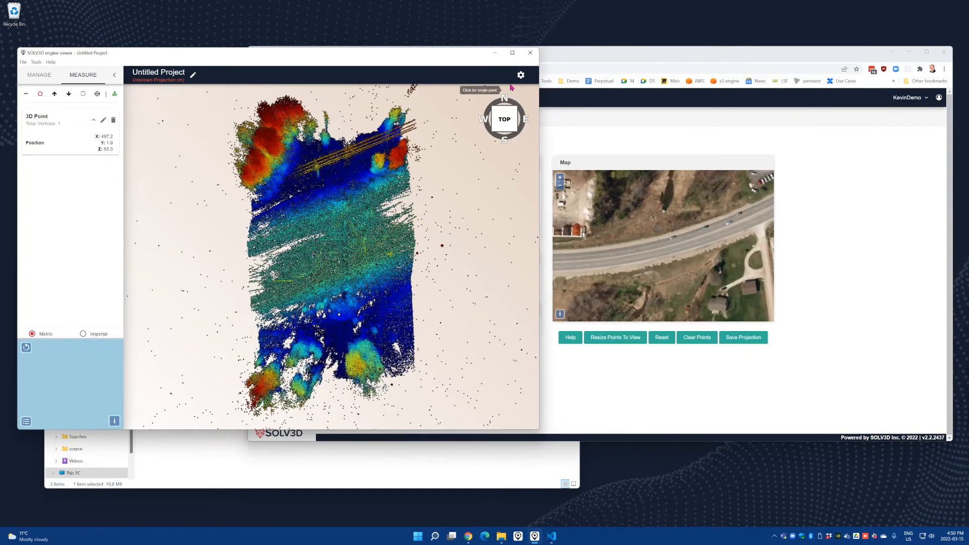
click(521, 75)
drag(531, 208, 522, 207)
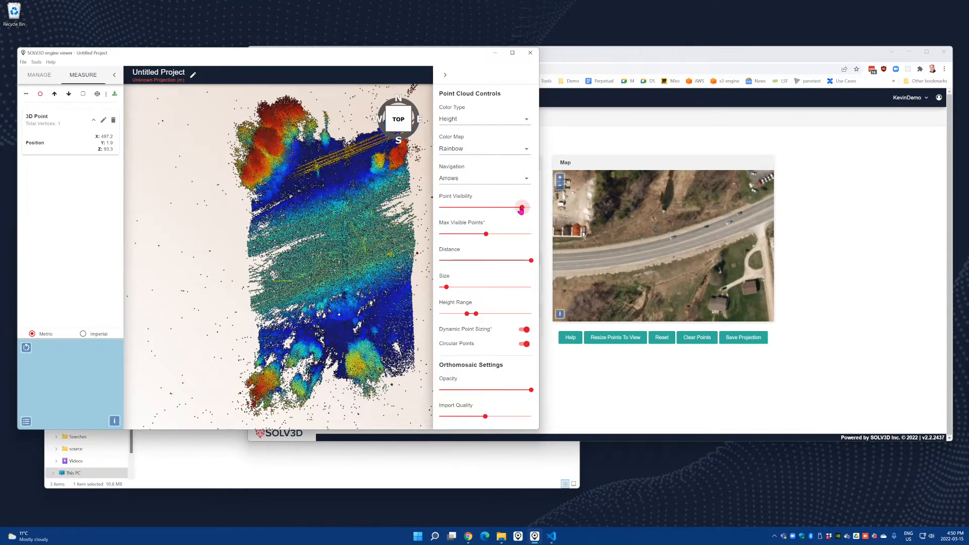
drag(487, 317, 457, 317)
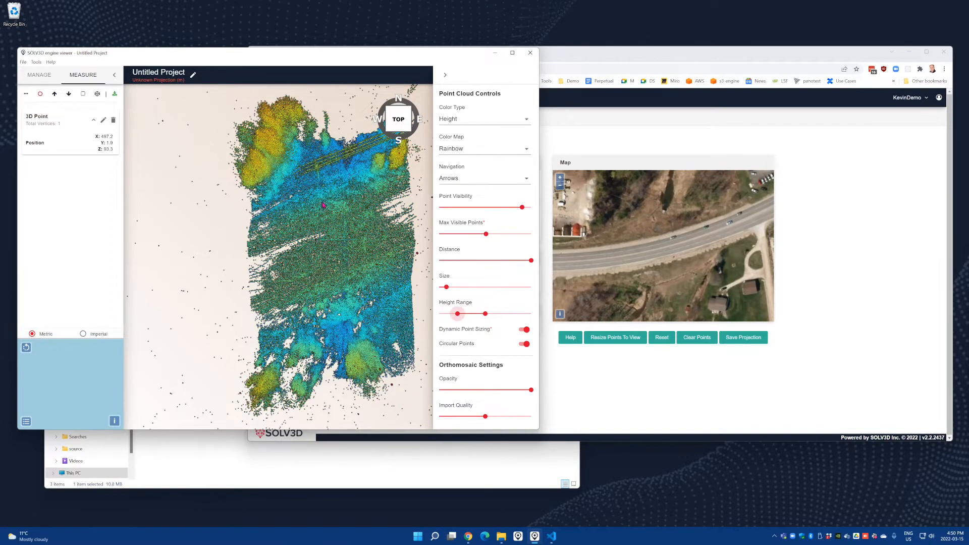
Delete the existing 3D point measurement and place a new single point north of the road, in line with the culvert
drag(335, 205, 320, 287)
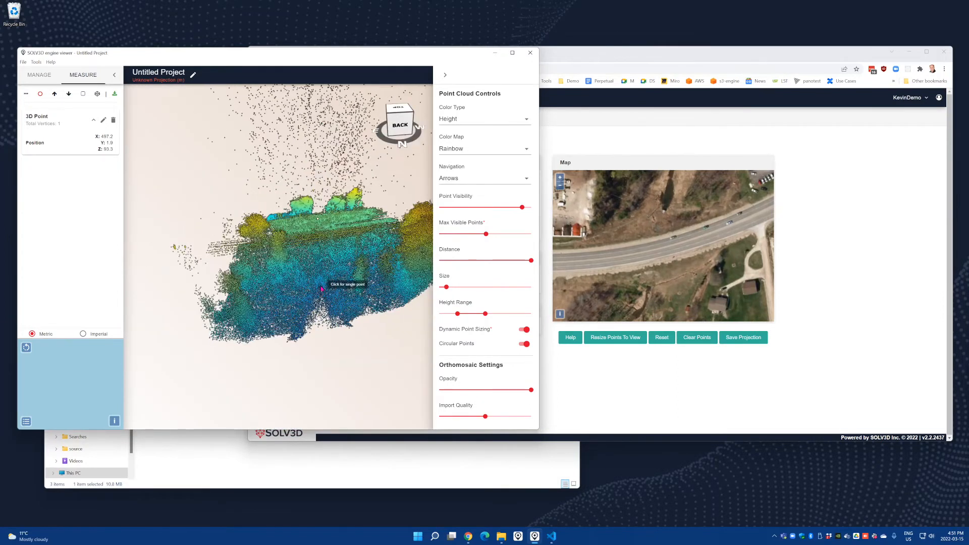
drag(347, 239, 281, 264)
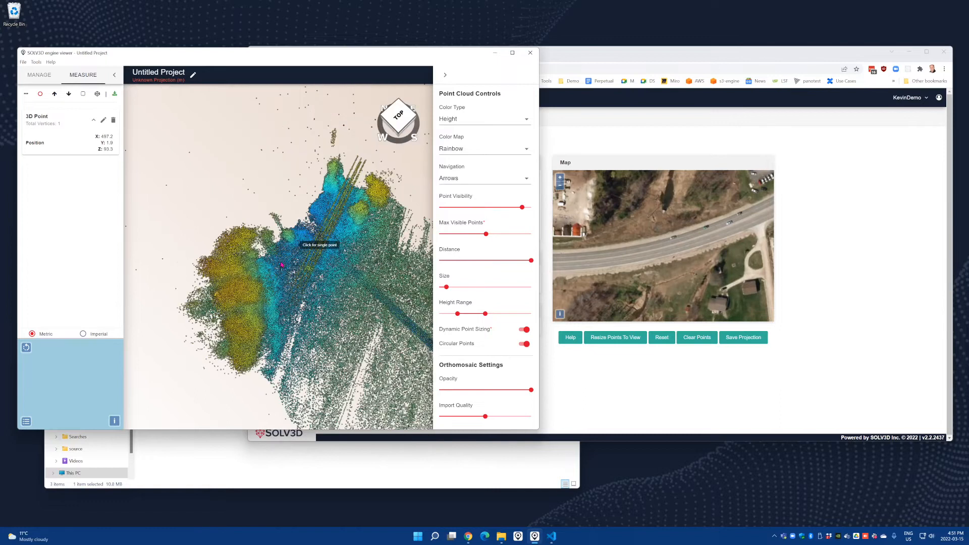
drag(343, 246, 361, 225)
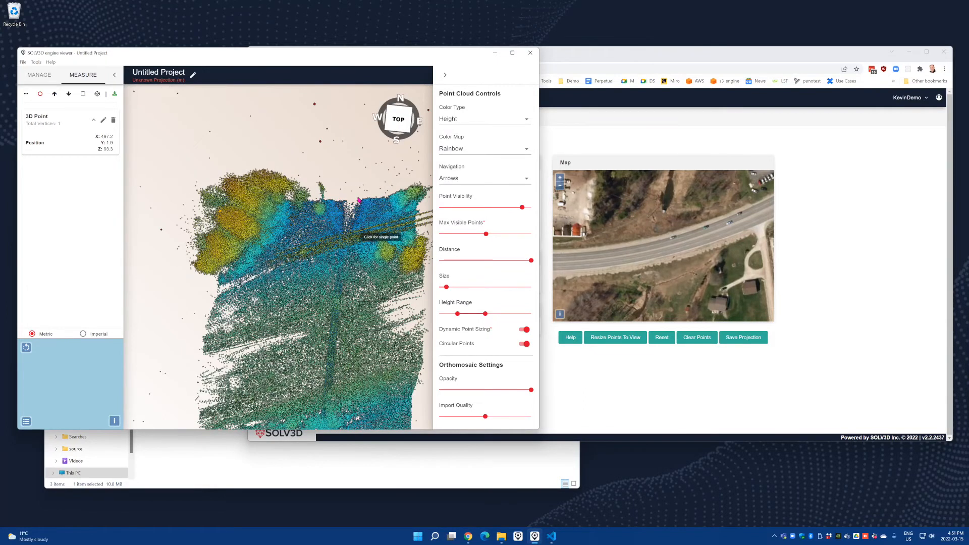
right_drag(359, 236, 359, 223)
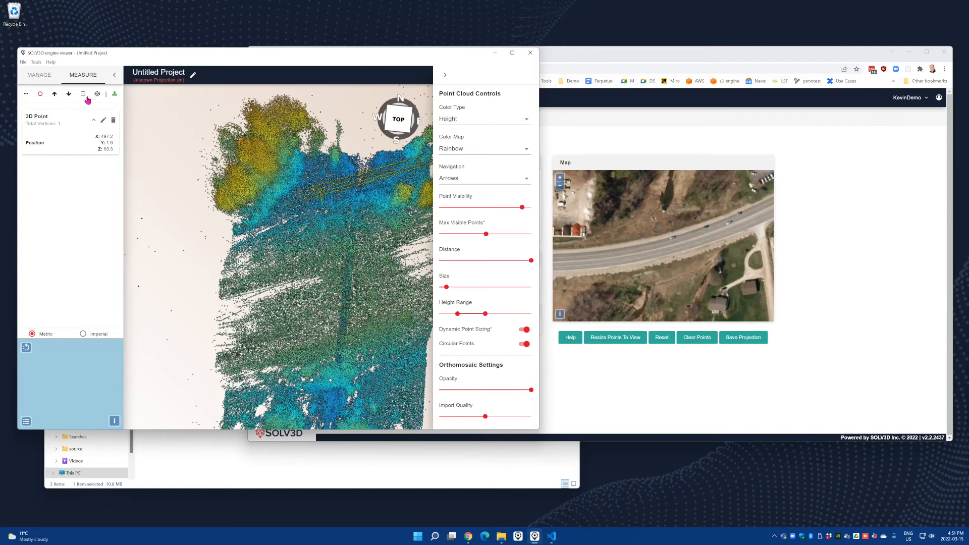
click(113, 120)
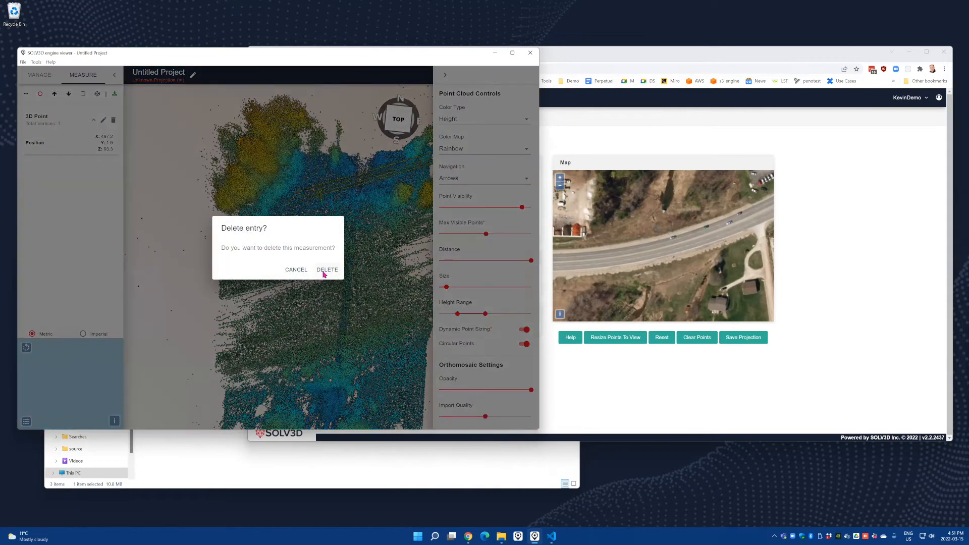
click(323, 270)
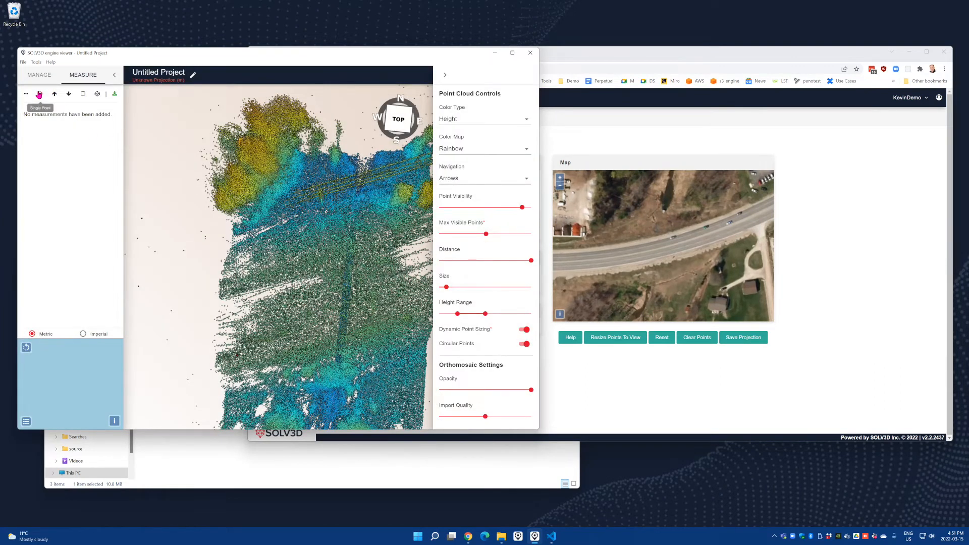
click(357, 192)
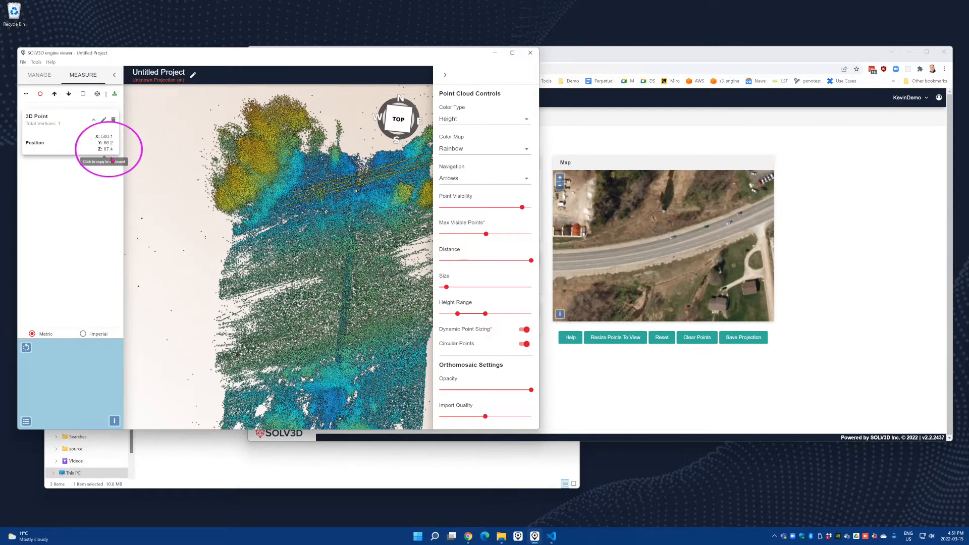
Enter point 1 as top at X 500.1, Y 66.2, mark it north of the road on the map, and name point 2 bottom
click(585, 165)
click(350, 187)
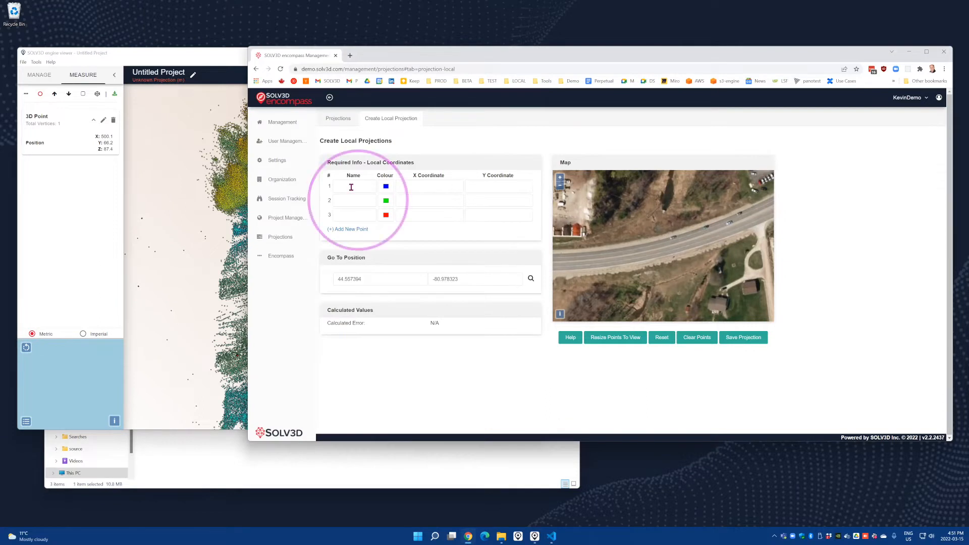
text(top)
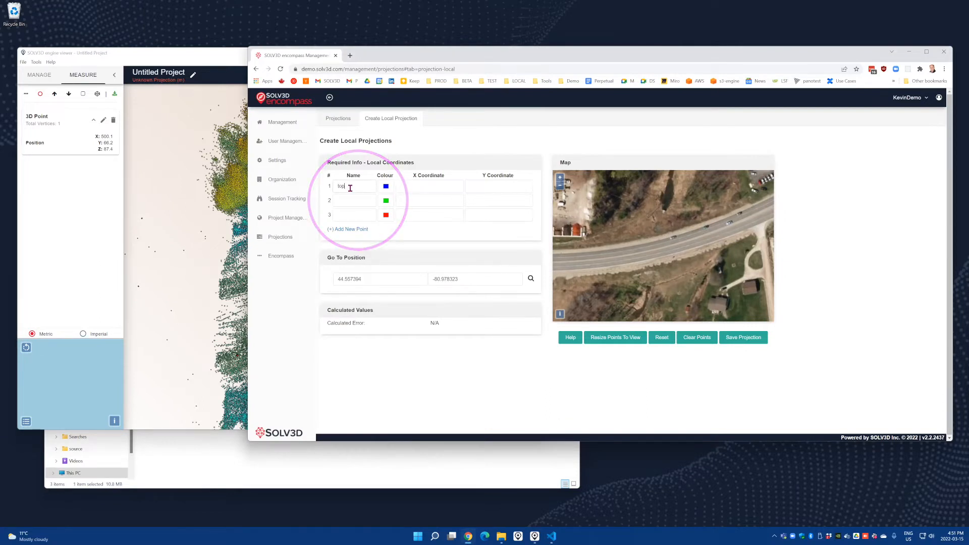
click(422, 187)
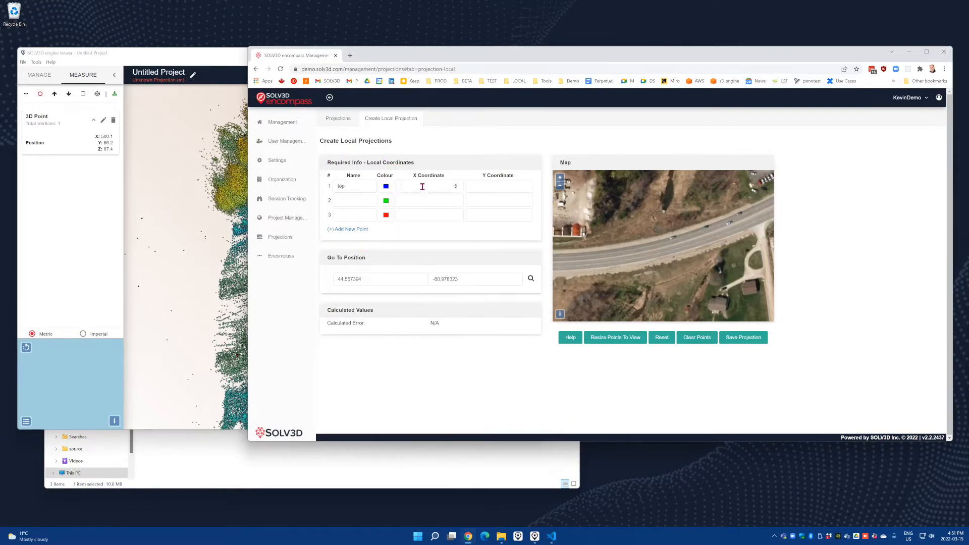
text(500.1)
click(492, 187)
click(664, 211)
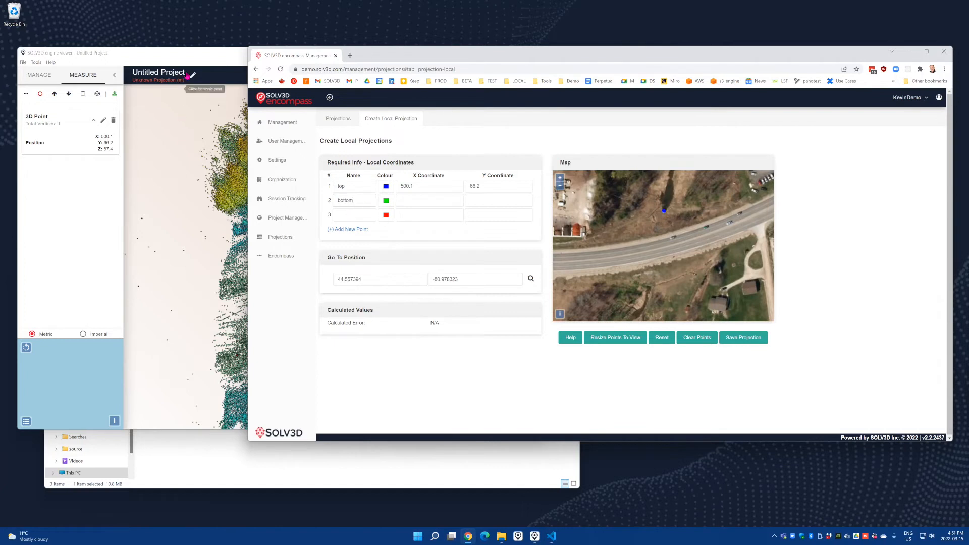
In the engine viewer, place a second single 3D point at the culvert's end south of the road and expand the first point's coordinates
click(194, 60)
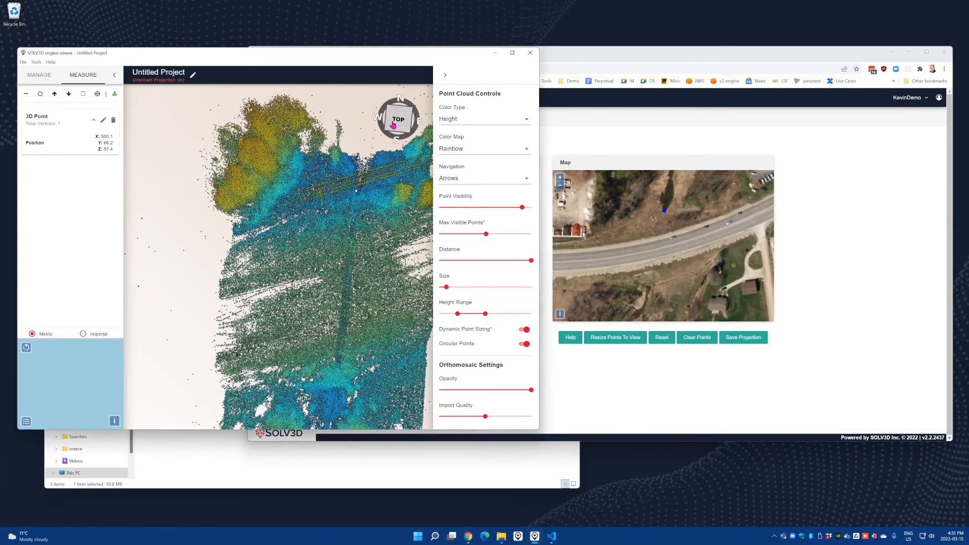
scroll(355, 348, down, 4)
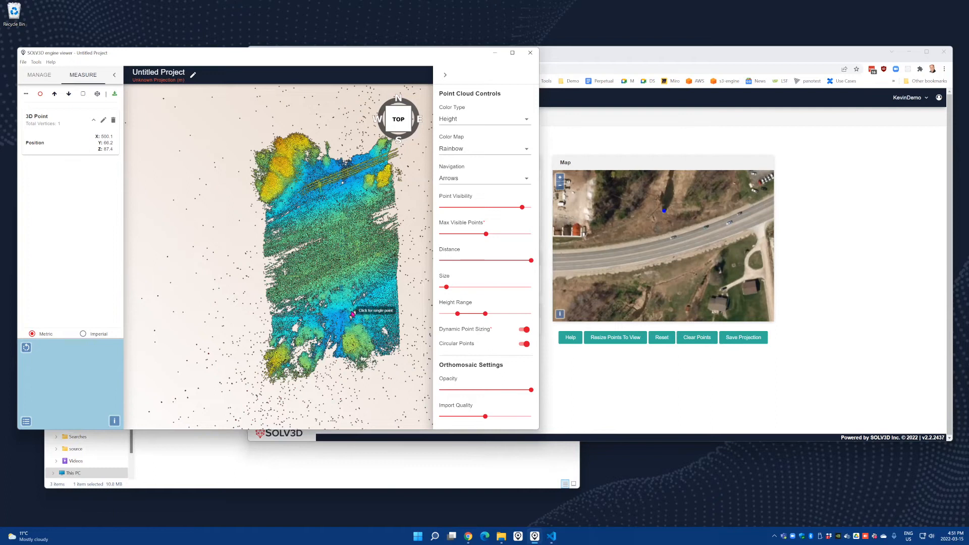
drag(352, 308, 352, 336)
click(352, 337)
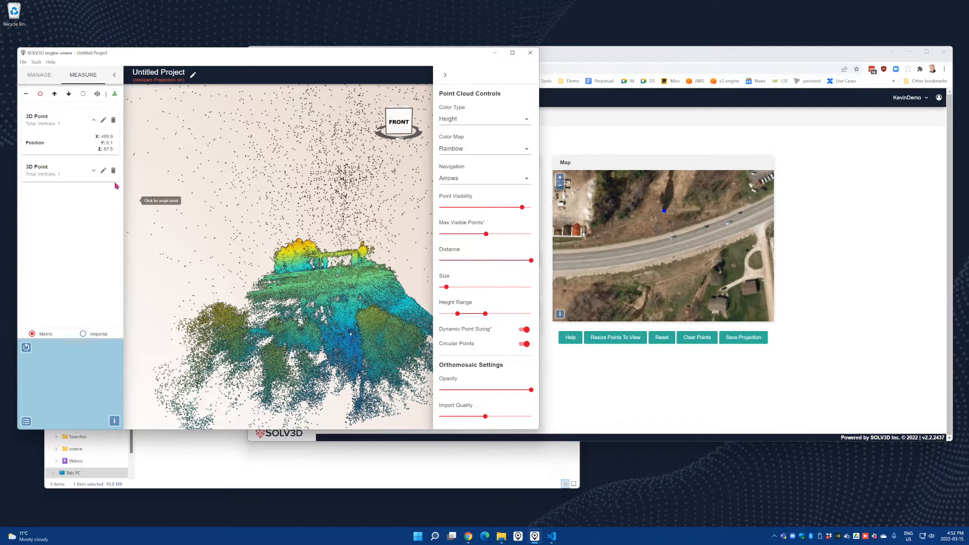
click(93, 170)
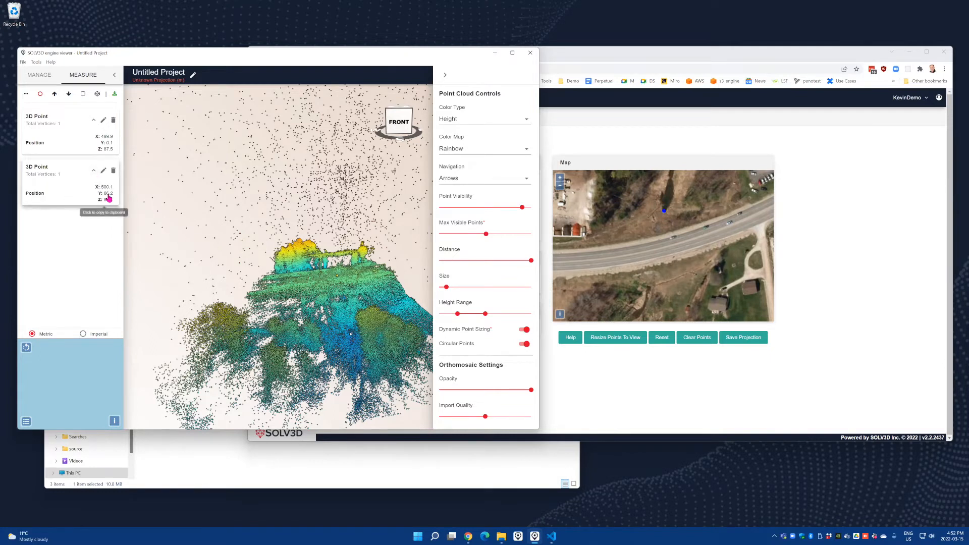
In the projection page, set the bottom point to X 499.9, Y 0.1 and align both points with the culvert's ends on the map
click(603, 143)
click(428, 201)
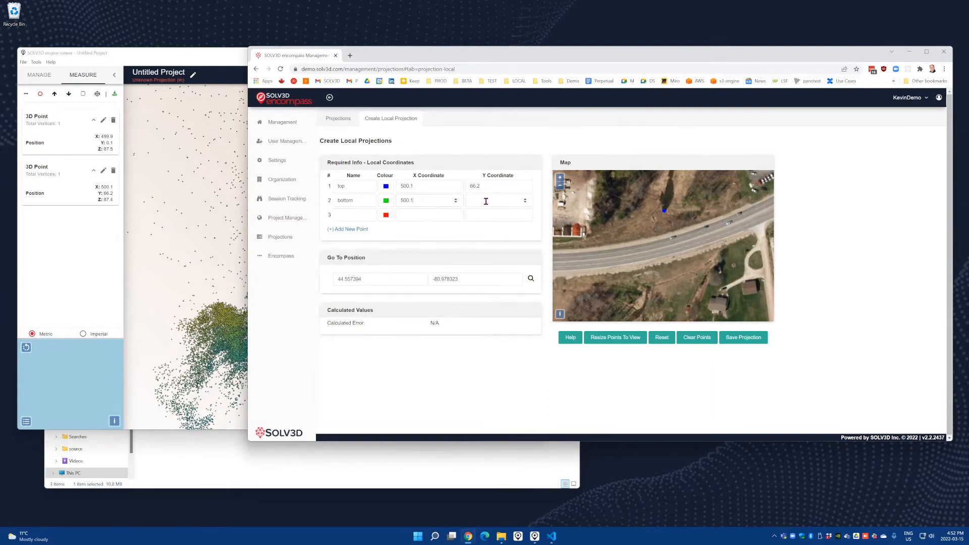
key(ctrl+a)
text(499)
drag(662, 245, 657, 267)
drag(659, 214, 662, 214)
In the engine viewer, place a third single 3D point by the power lines north of the road
click(222, 58)
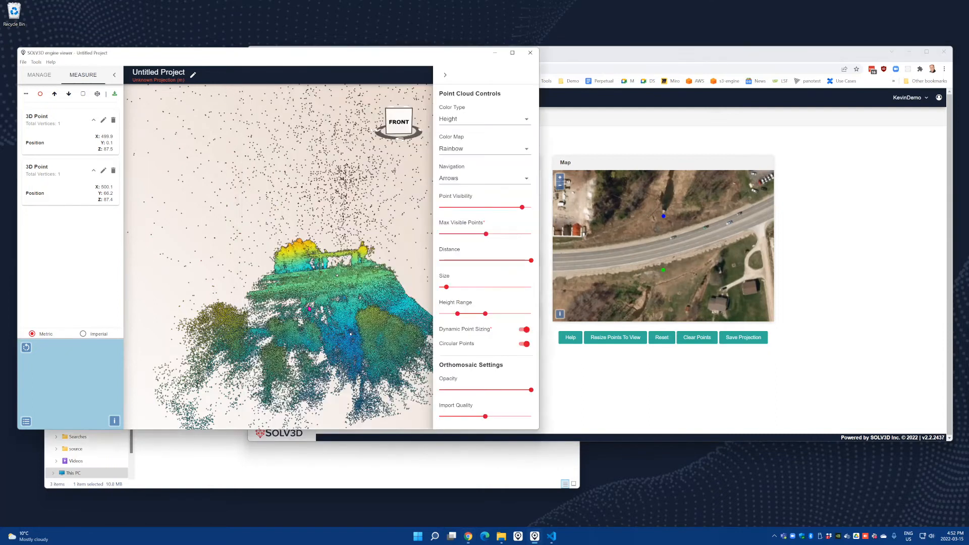
drag(339, 323, 353, 188)
click(352, 189)
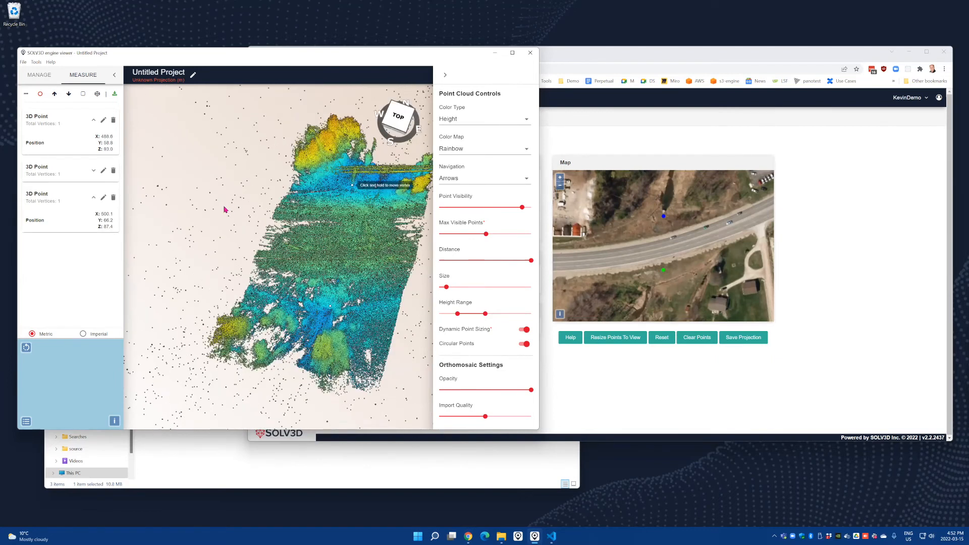
In the projection page, set point 3 to X 488.6, Y 58.8 and move the point set over the culvert site on the map
click(656, 136)
click(413, 214)
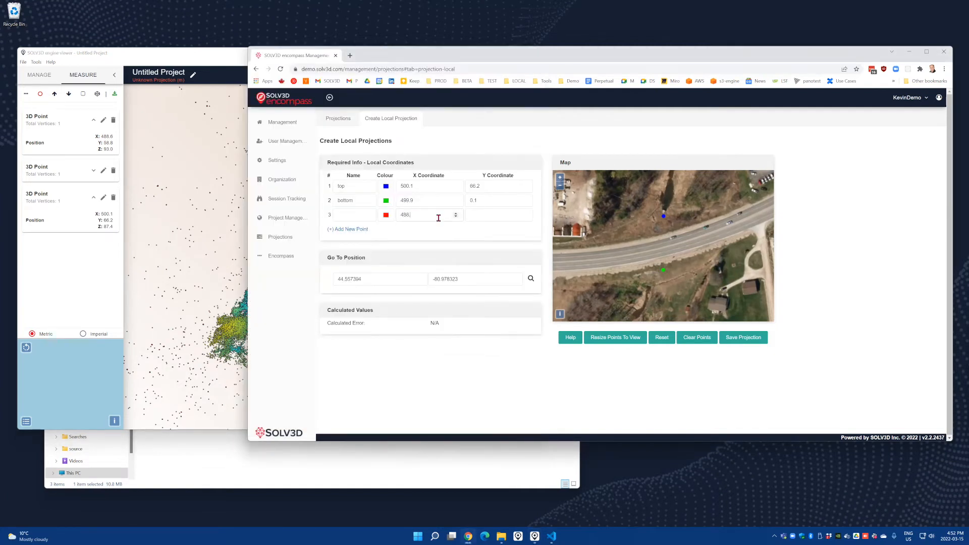
click(487, 214)
text(58.8)
click(677, 235)
drag(675, 218, 652, 220)
Consult the projection help and fine-tune the position, rotation and scale of the three points against the satellite map
click(572, 339)
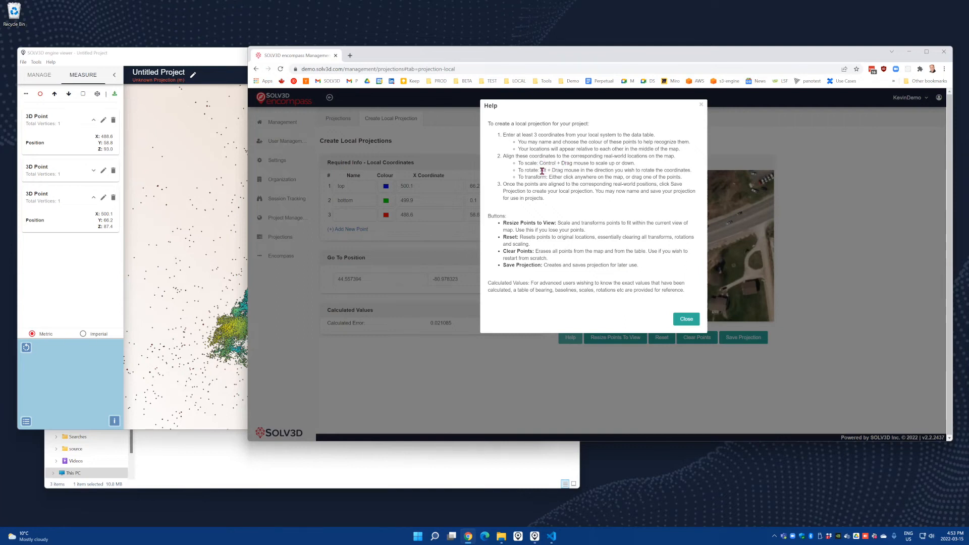
click(676, 319)
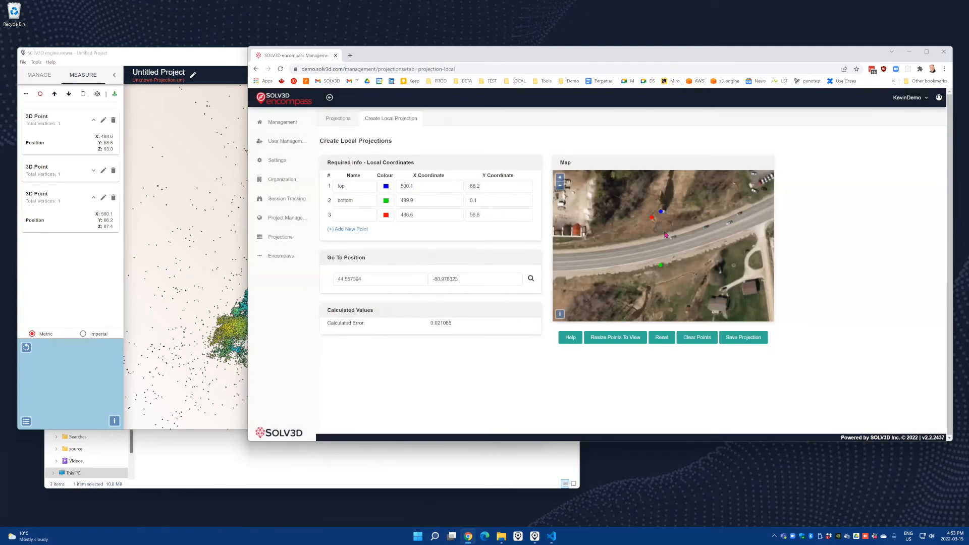
drag(661, 212, 659, 218)
drag(666, 204, 649, 217)
scroll(649, 217, up, 1)
scroll(649, 218, down, 3)
shift+scroll(648, 223, up, 2)
shift+scroll(649, 223, down, 4)
drag(653, 218, 662, 214)
shift+scroll(653, 283, up, 3)
Name point 3 power and save the projection as Local Culvert
text(power)
click(740, 339)
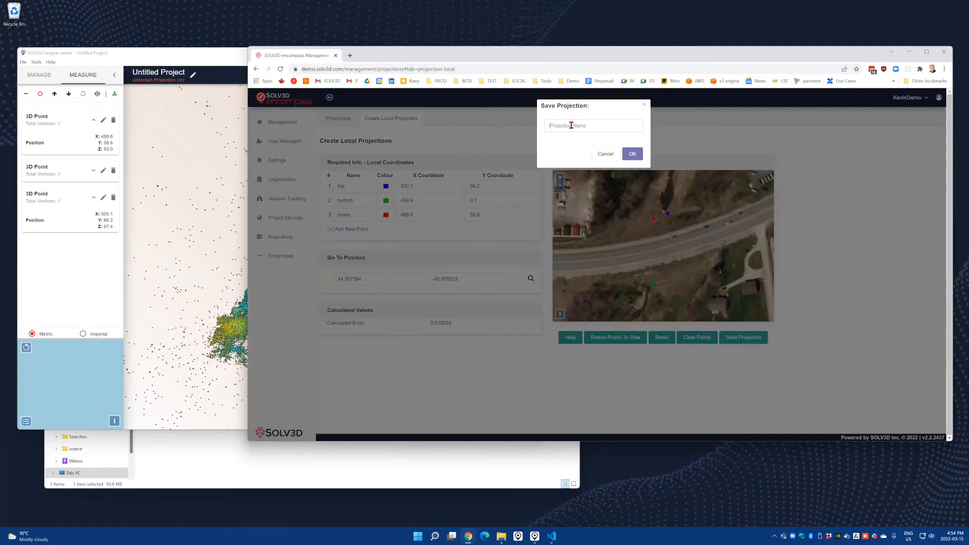
text(Loca)
click(632, 154)
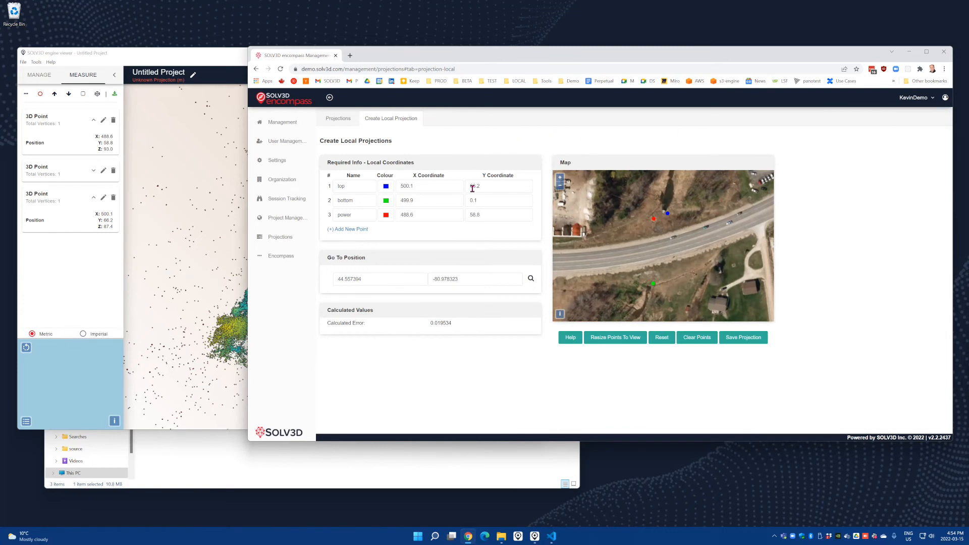
Open the project management page and search the projects for "local"
click(299, 225)
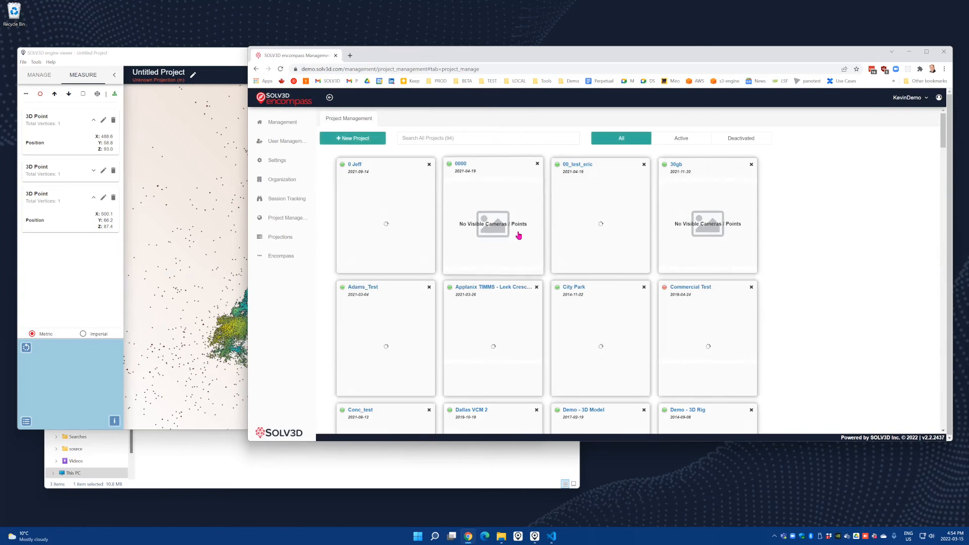
click(459, 136)
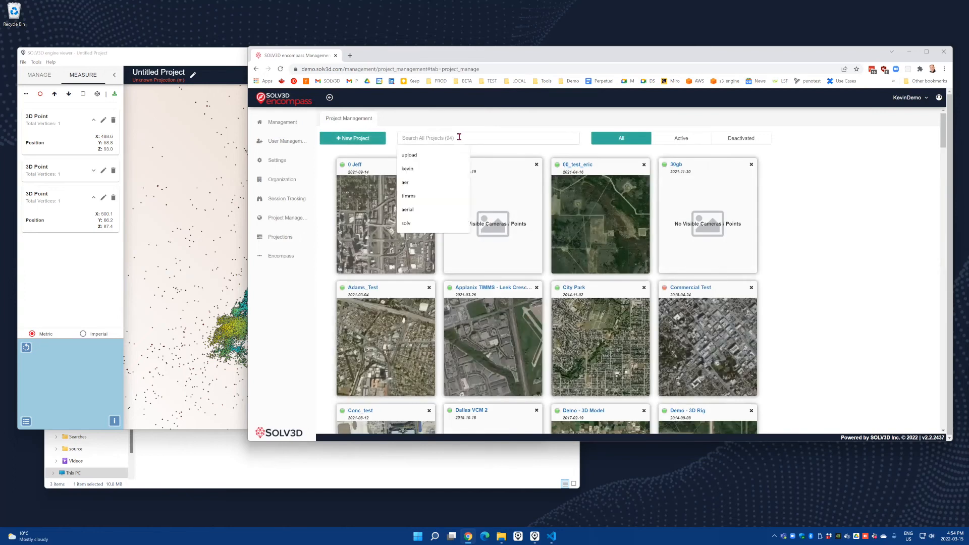
text(localh)
key(BackSpace)
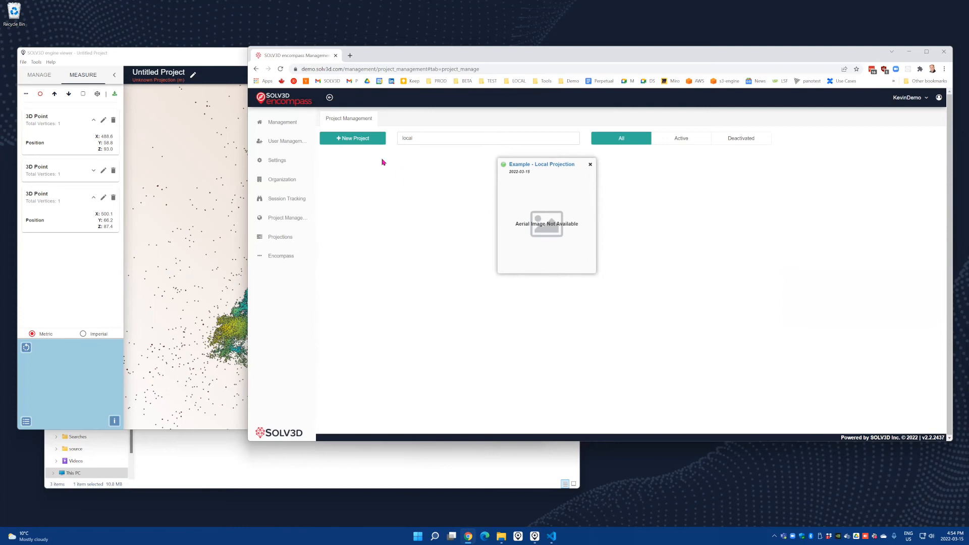
click(355, 139)
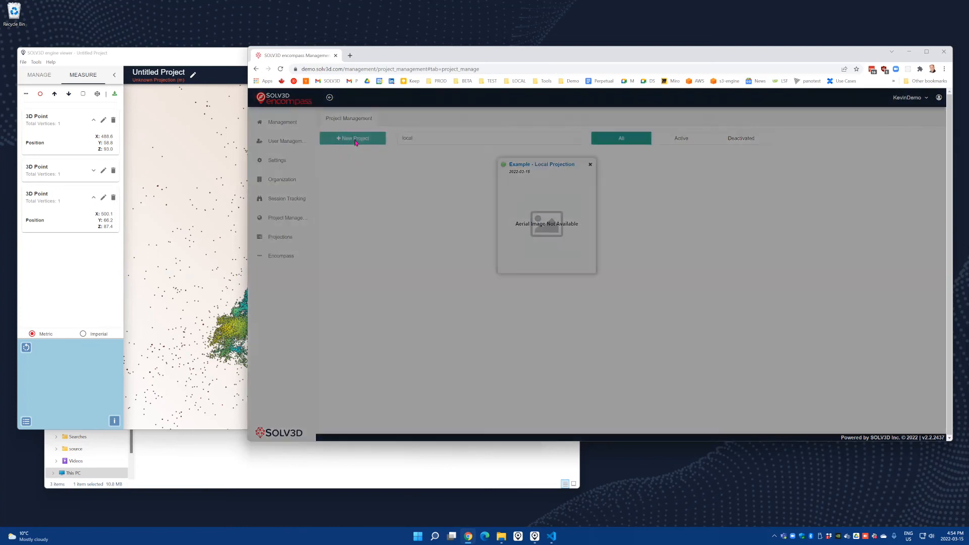
click(441, 194)
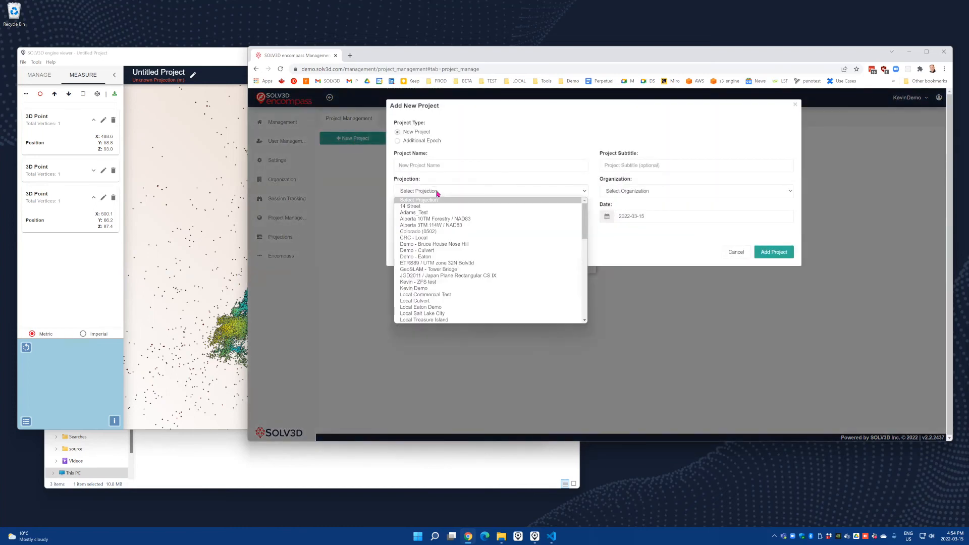
click(438, 183)
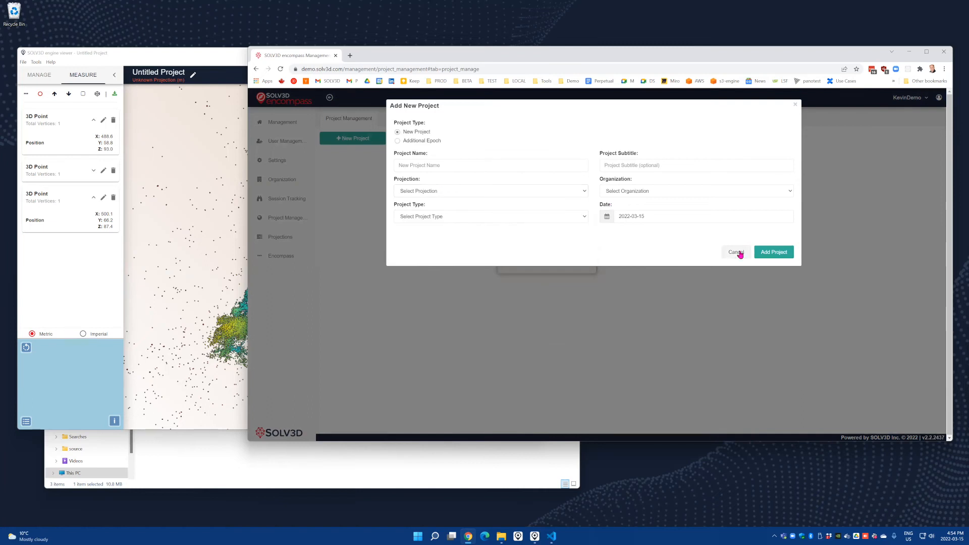
click(736, 252)
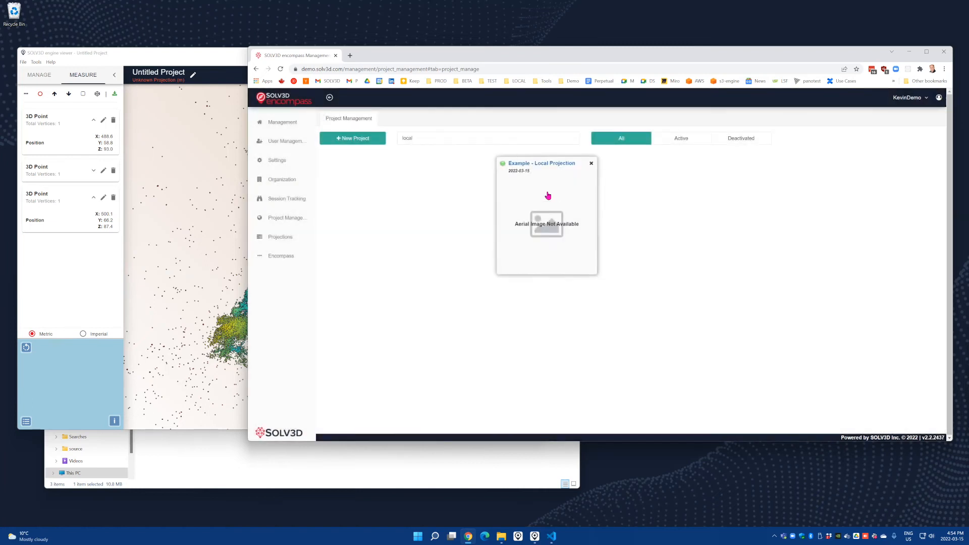
Open the Example - Local Projection project and change its projection to Local Culvert
click(551, 222)
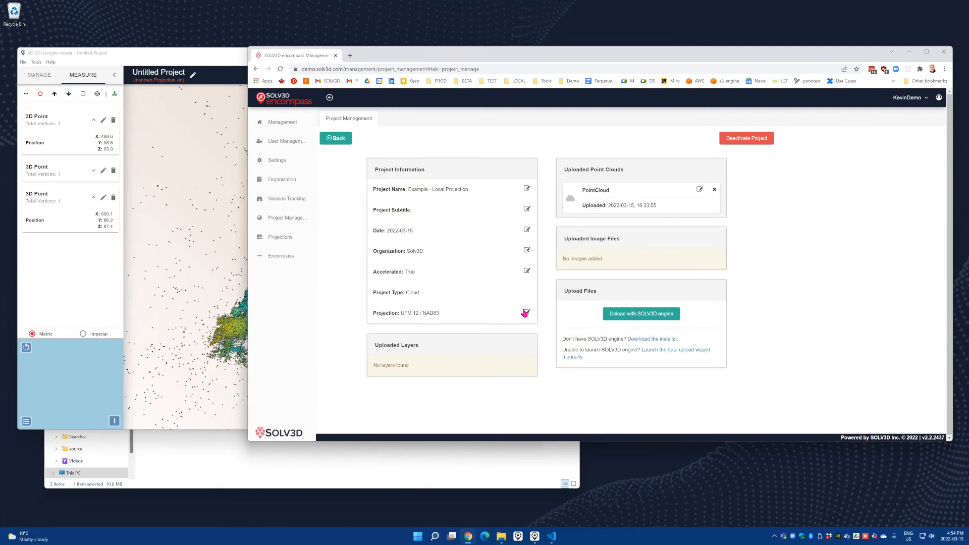
click(527, 314)
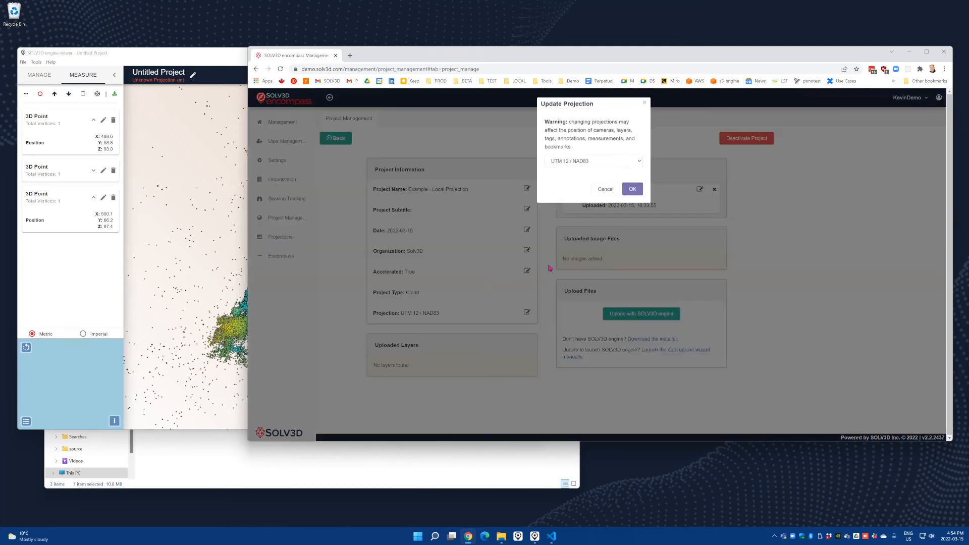
click(588, 164)
scroll(596, 241, up, 5)
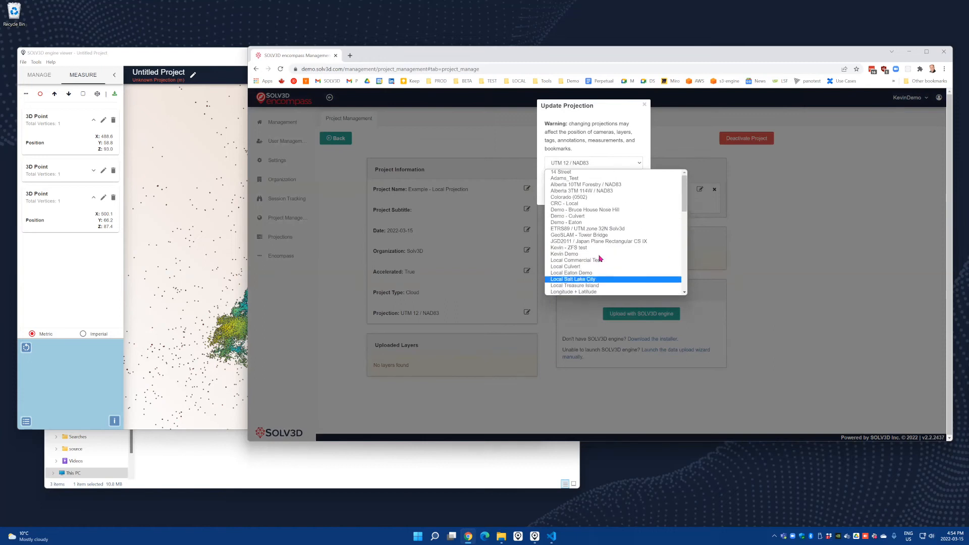
click(582, 267)
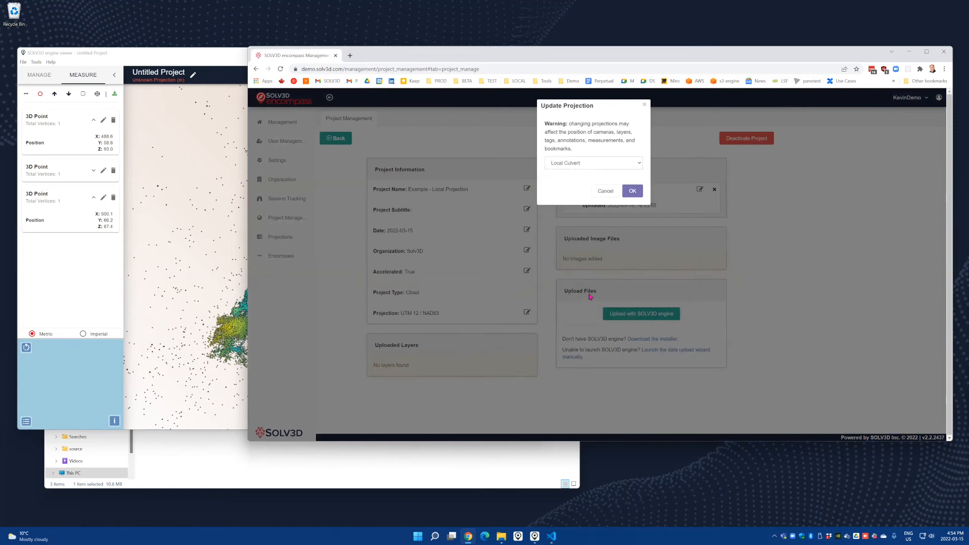
click(632, 191)
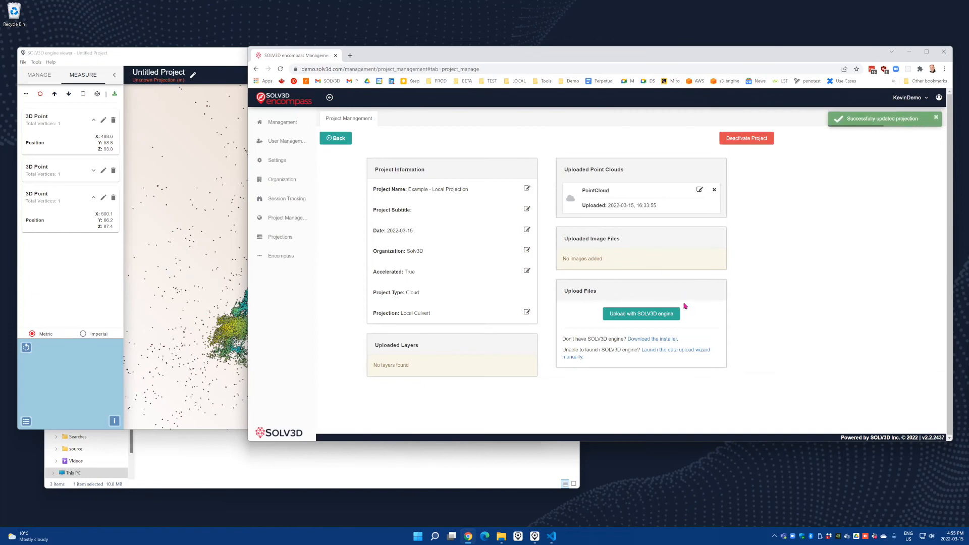
Launch the project's data upload in SOLV3D engine, advance to the orientation stage and add the images.csv orientation file
click(654, 313)
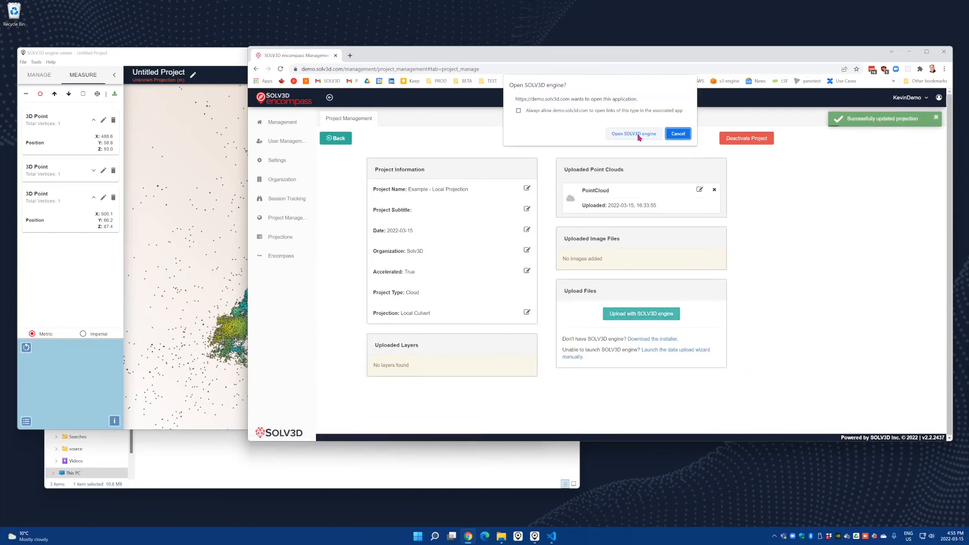
click(634, 134)
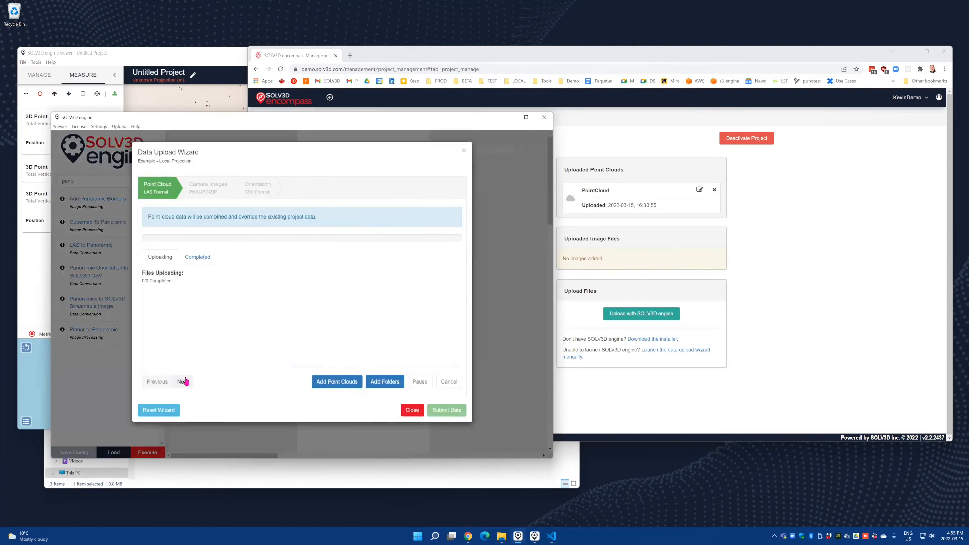
click(183, 381)
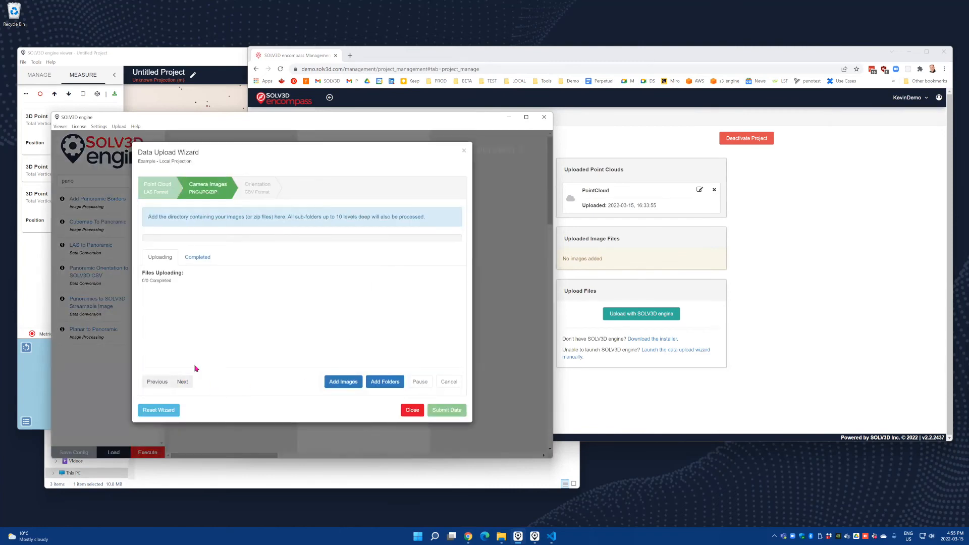
click(182, 382)
click(365, 263)
double_click(138, 190)
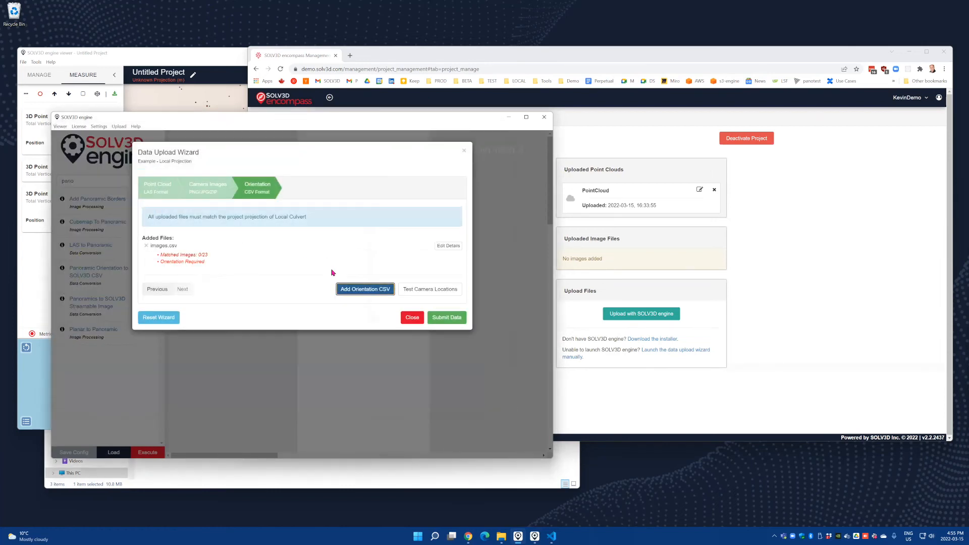
Confirm the orientation details of images.csv and check the approximate camera locations against satellite imagery
click(448, 246)
click(385, 345)
click(425, 284)
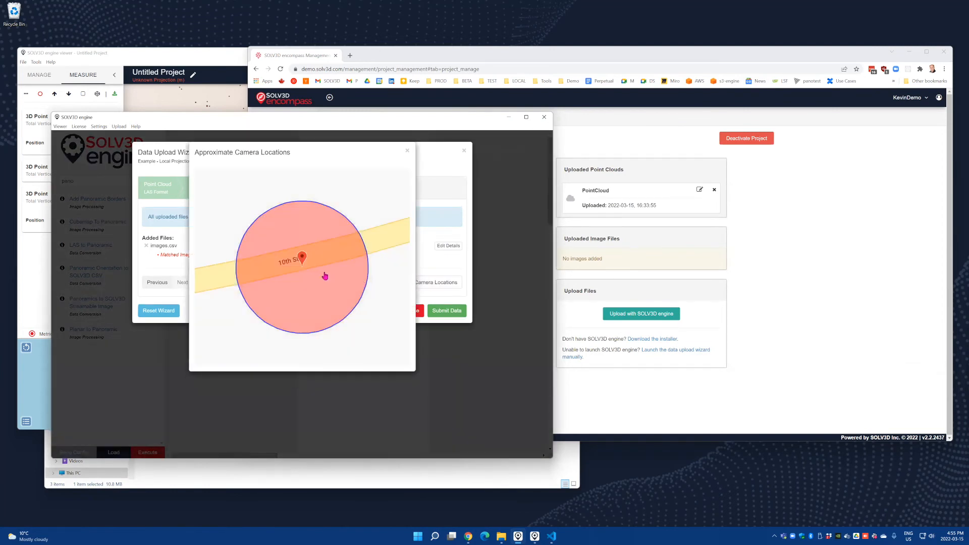
click(251, 180)
scroll(312, 278, down, 2)
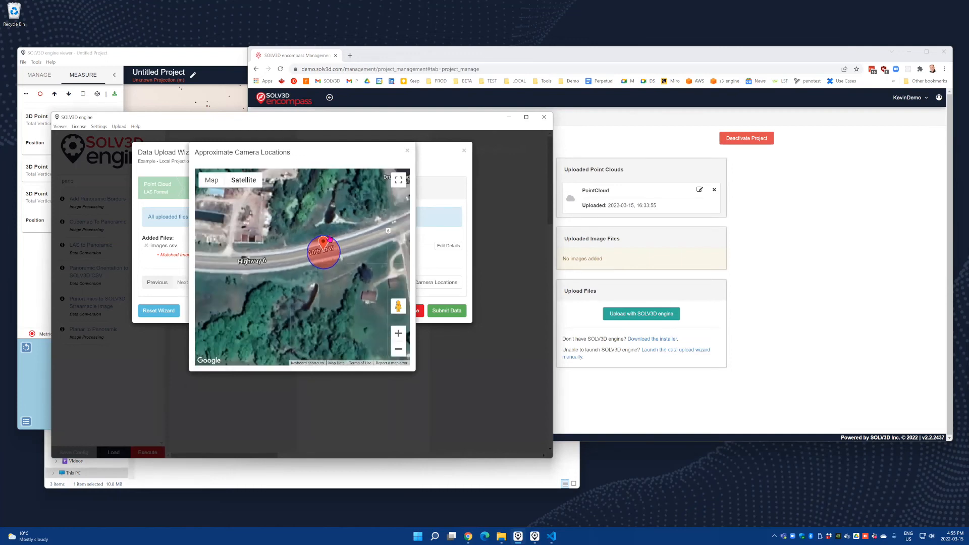
Close the approximate camera locations preview, then submit and process the images.csv orientation file for the project
click(407, 151)
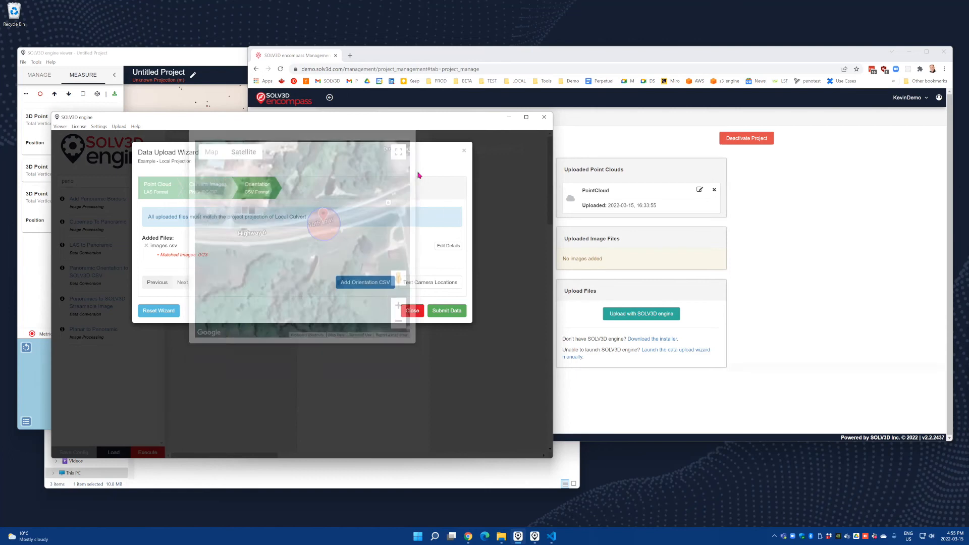
click(449, 313)
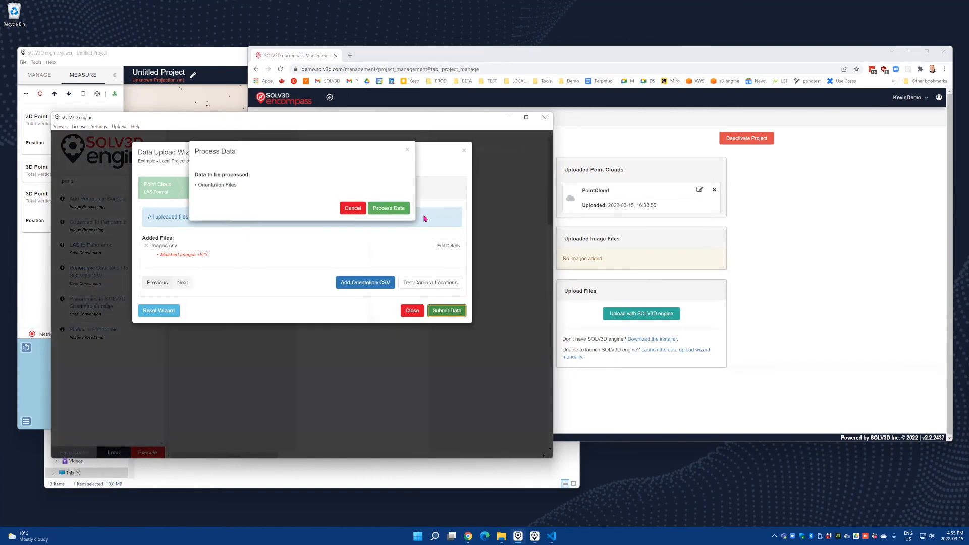
click(394, 214)
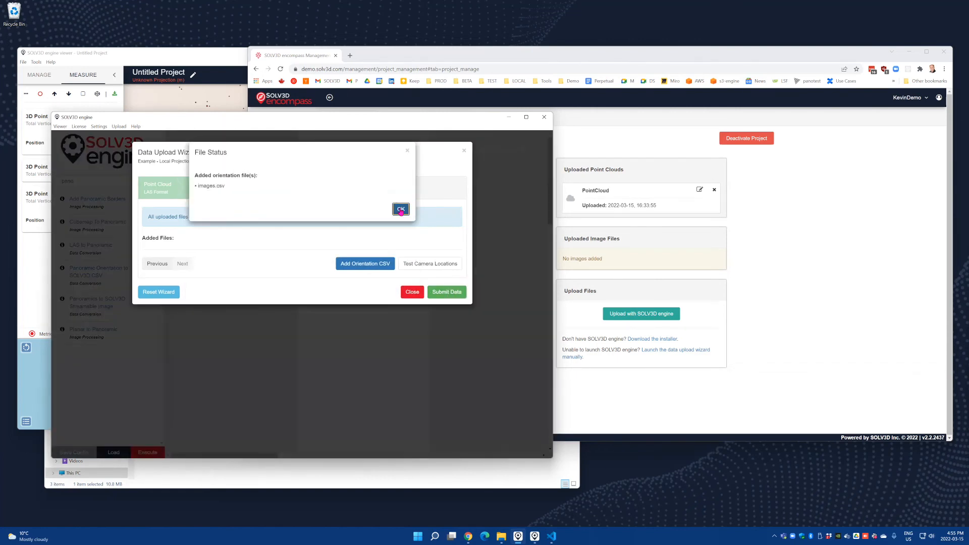
click(398, 209)
Switch to SOLV3D encompass, open the Example - Local Projection project's viewer, and swap the satellite map into the main view to examine the camera locations
click(757, 259)
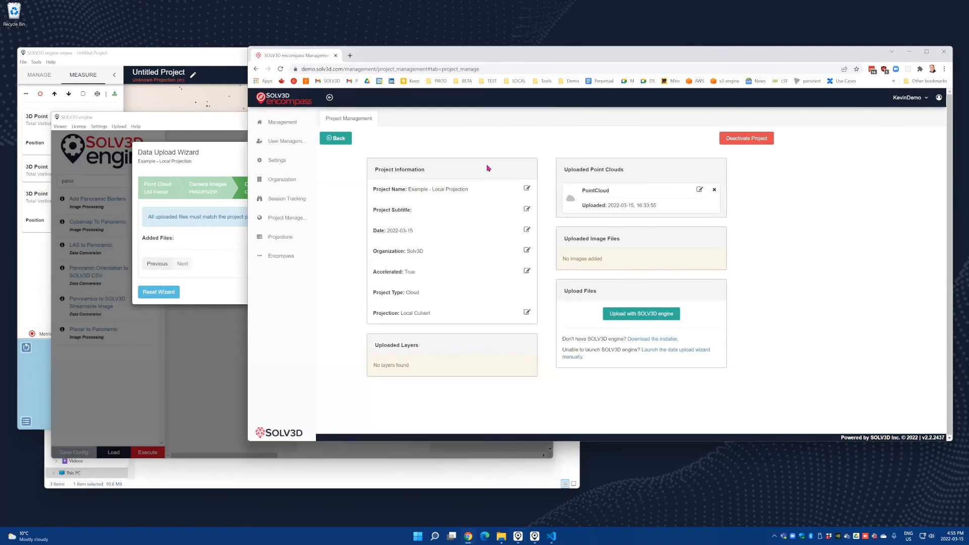
click(335, 139)
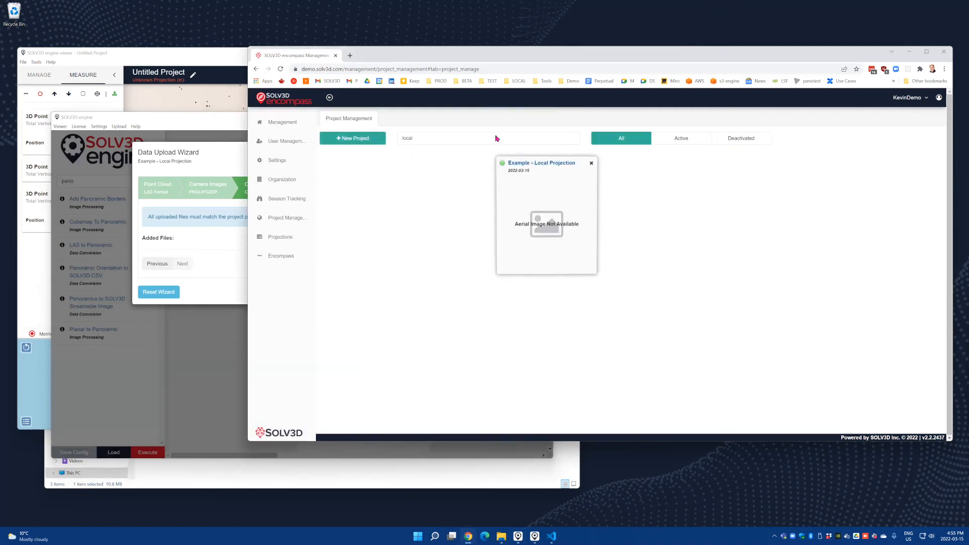
click(533, 167)
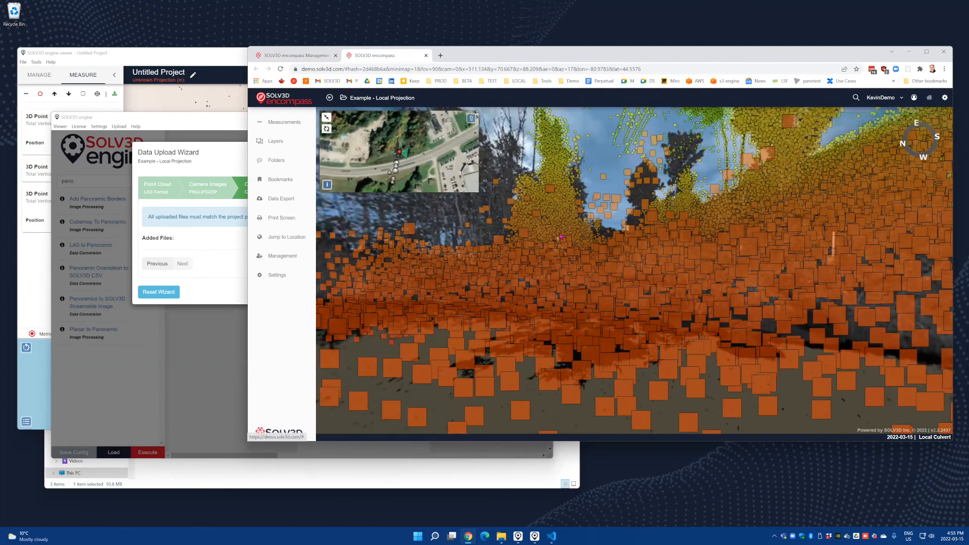
click(327, 129)
scroll(623, 237, up, 3)
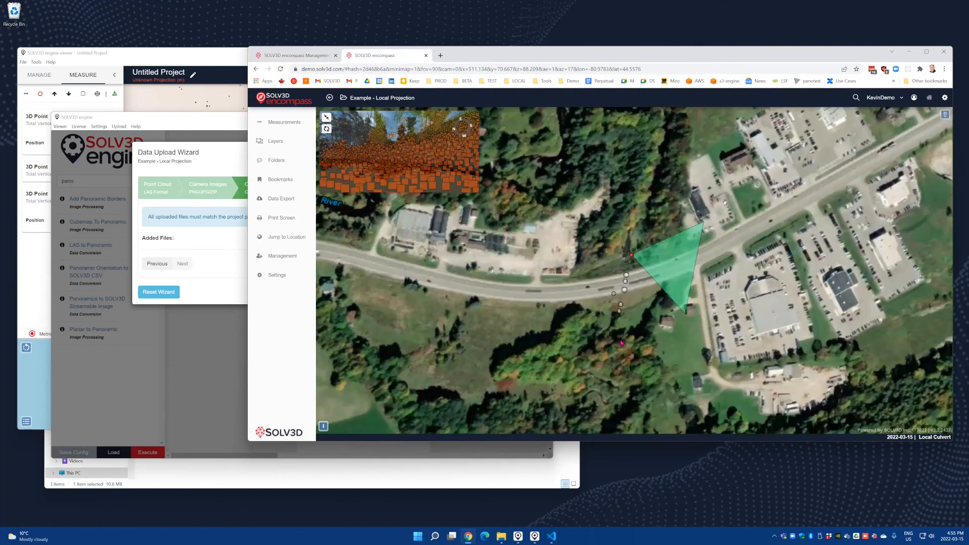